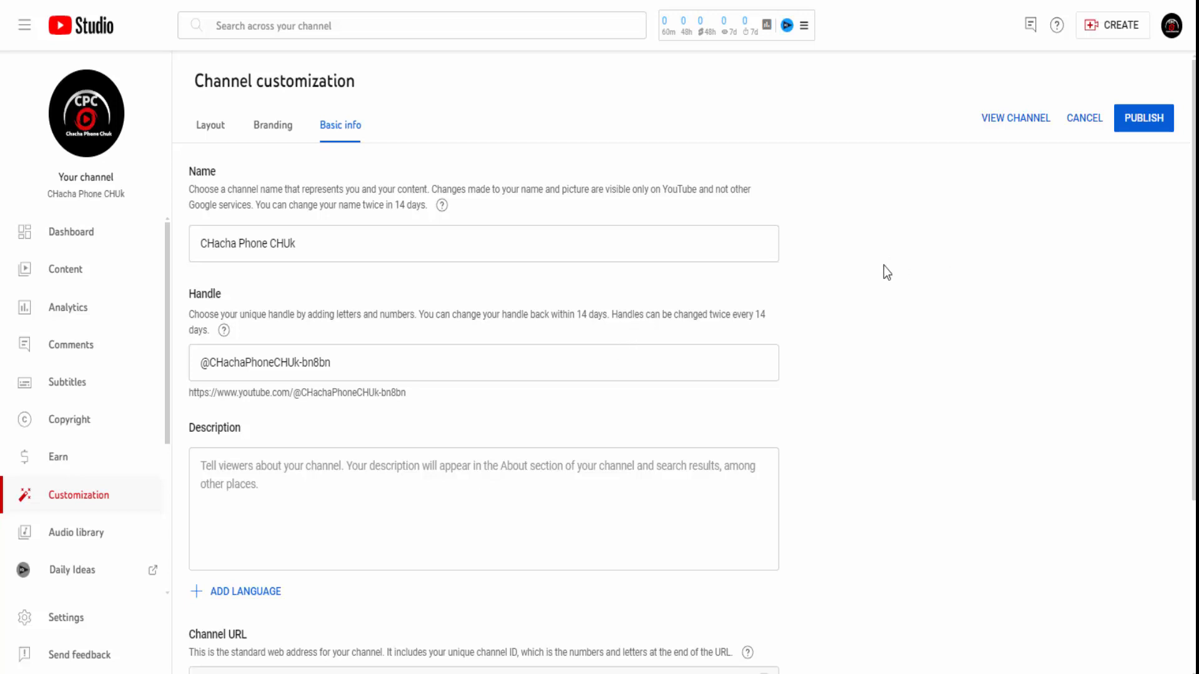
- Look through the Branding and Layout settings, then return to Basic info
{"action": "left_click", "coordinate": [265, 122]}
{"action": "scroll", "coordinate": [400, 462], "scroll_direction": "down", "scroll_amount": 1}
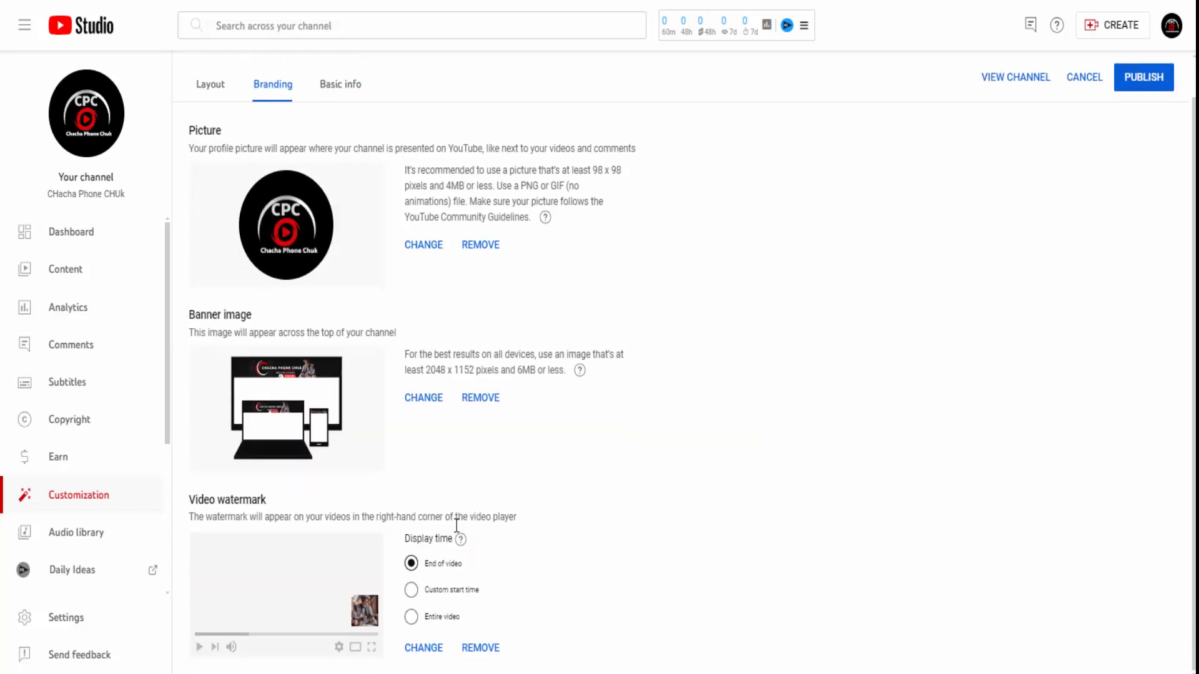
{"action": "left_click", "coordinate": [354, 86]}
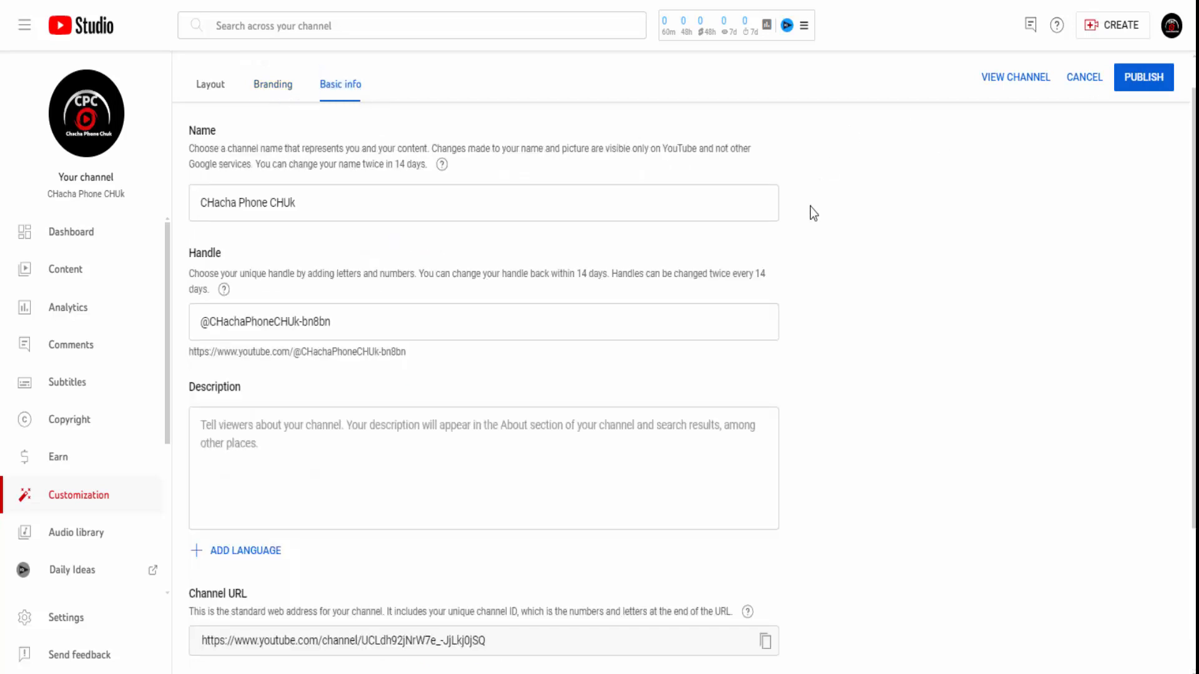
{"action": "scroll", "coordinate": [870, 227], "scroll_direction": "down", "scroll_amount": 3}
{"action": "right_click", "coordinate": [381, 120]}
{"action": "left_click", "coordinate": [200, 77]}
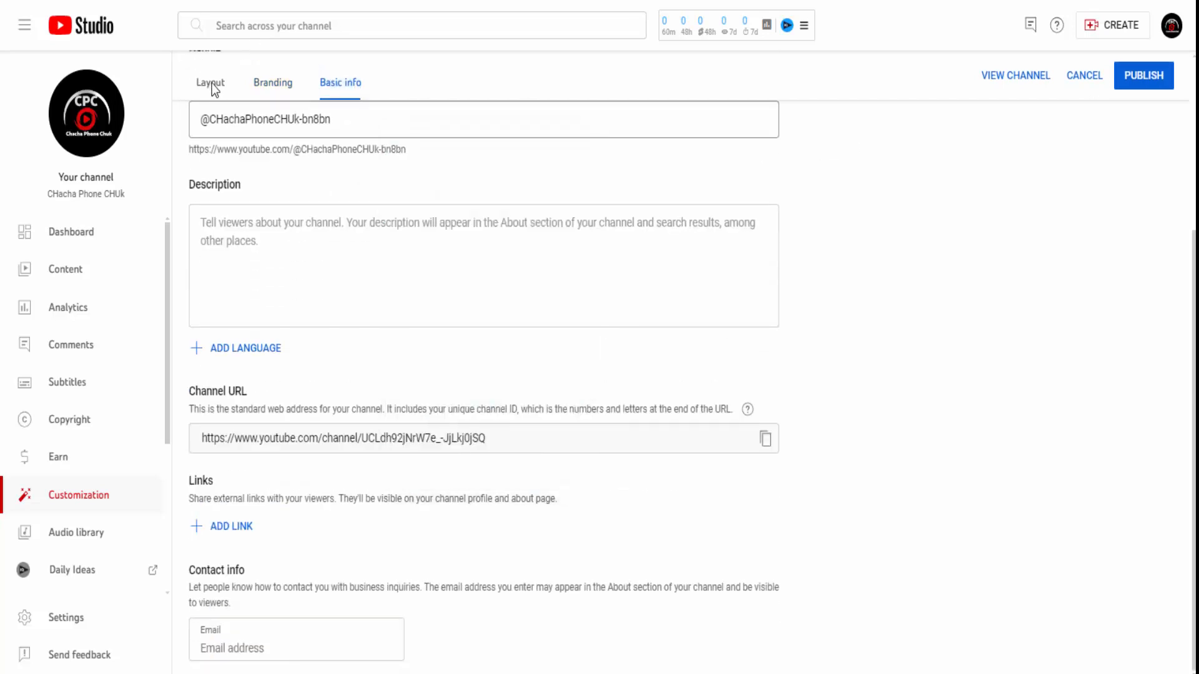
{"action": "left_click", "coordinate": [208, 87]}
{"action": "scroll", "coordinate": [379, 319], "scroll_direction": "up", "scroll_amount": 2}
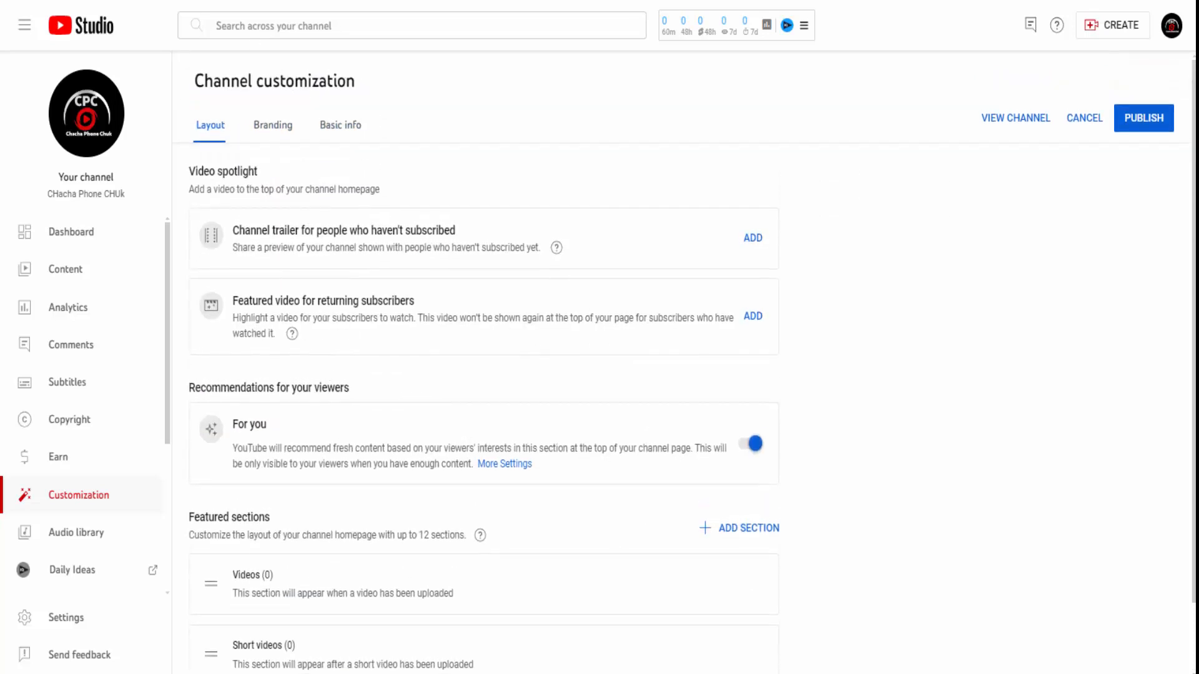
{"action": "left_click", "coordinate": [326, 131]}
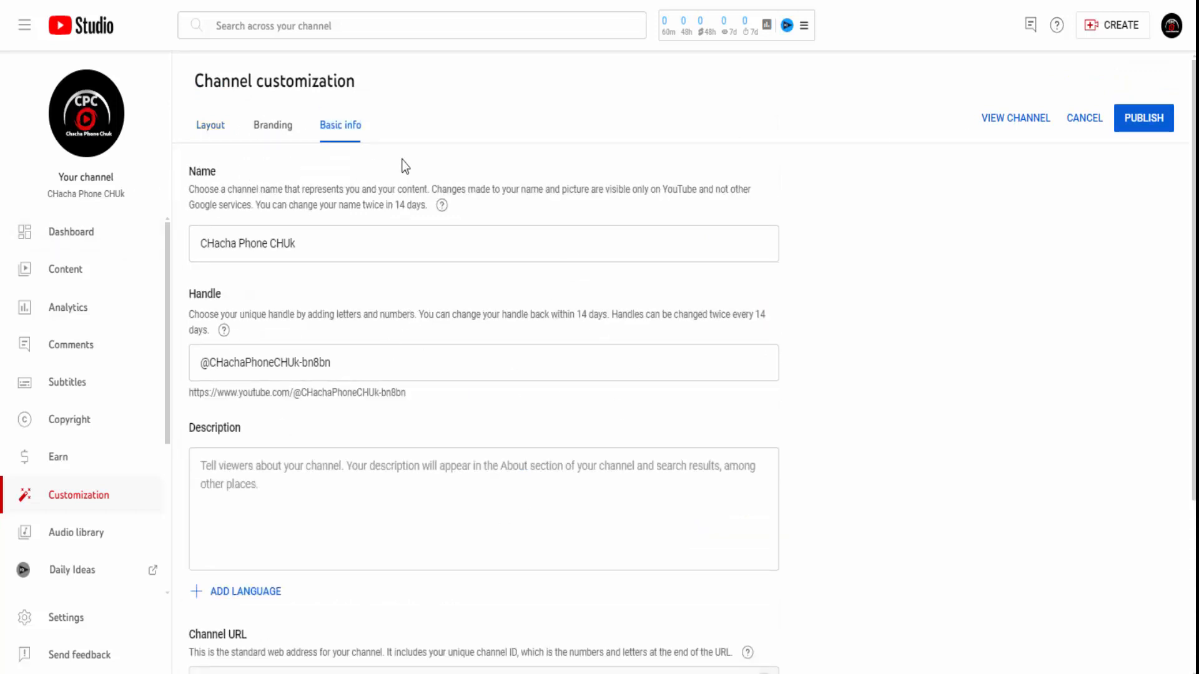
{"action": "scroll", "coordinate": [885, 252], "scroll_direction": "down", "scroll_amount": 4}
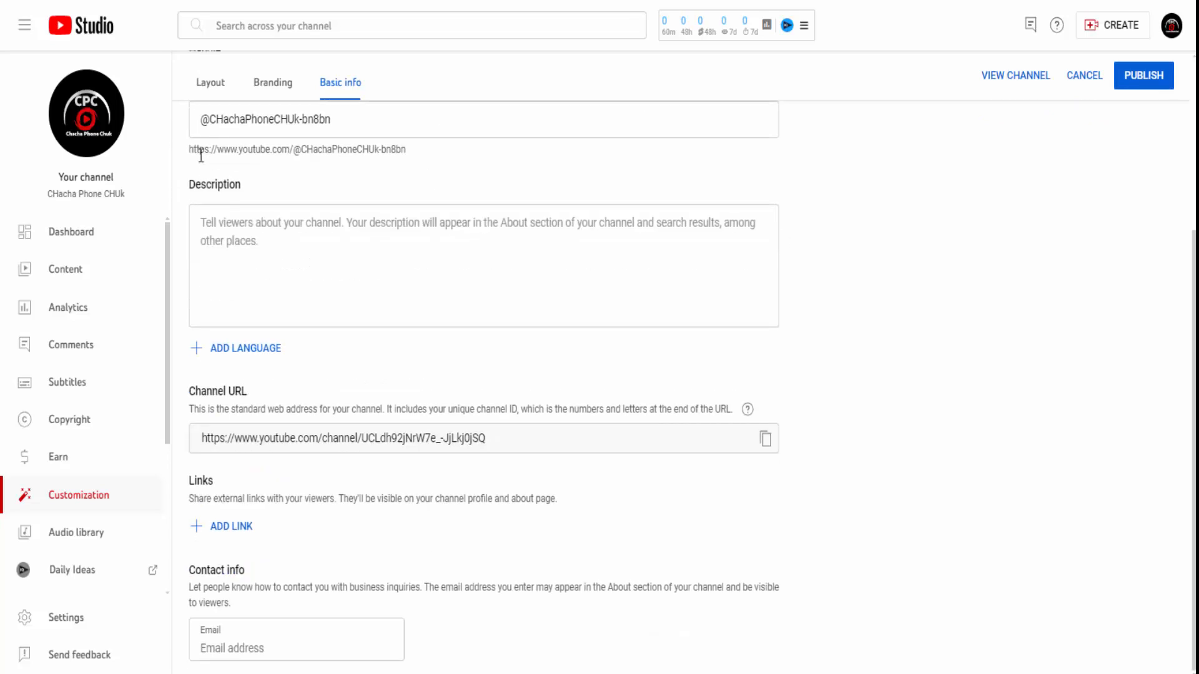
{"action": "scroll", "coordinate": [200, 156], "scroll_direction": "up", "scroll_amount": 3}
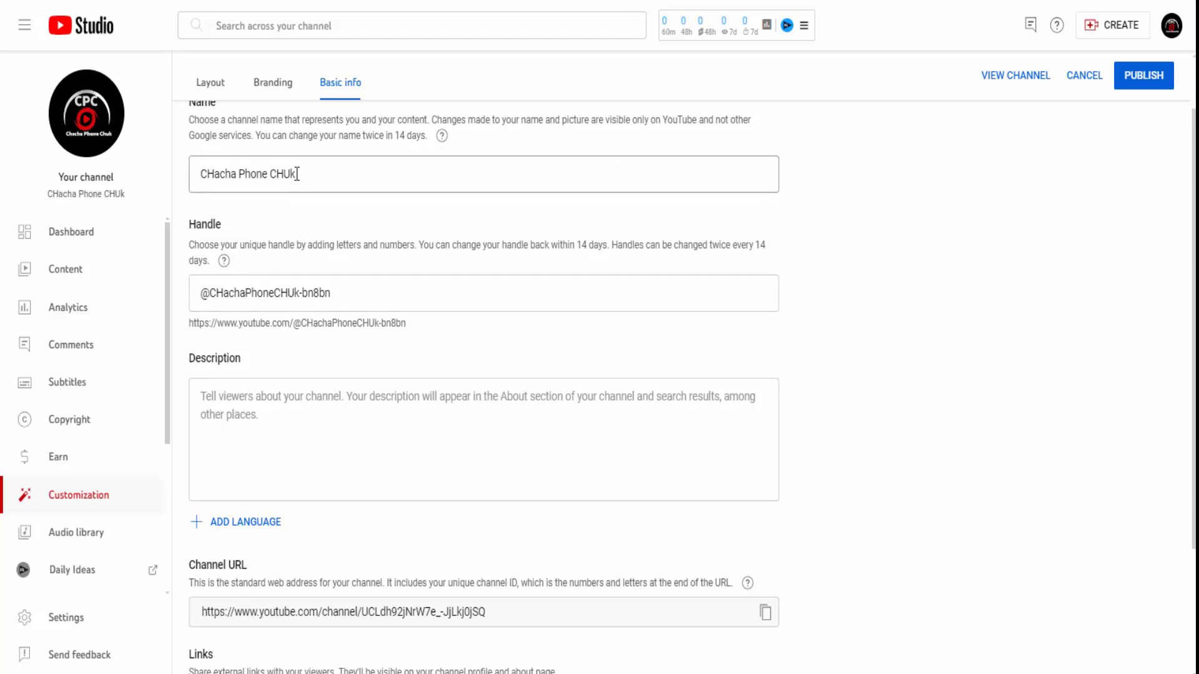
- Replace the handle with the pasted channel name and remove its two spaces
{"action": "left_click_drag", "start_coordinate": [296, 174], "coordinate": [197, 171]}
{"action": "key", "text": "ctrl+c"}
{"action": "left_click_drag", "start_coordinate": [337, 293], "coordinate": [208, 294]}
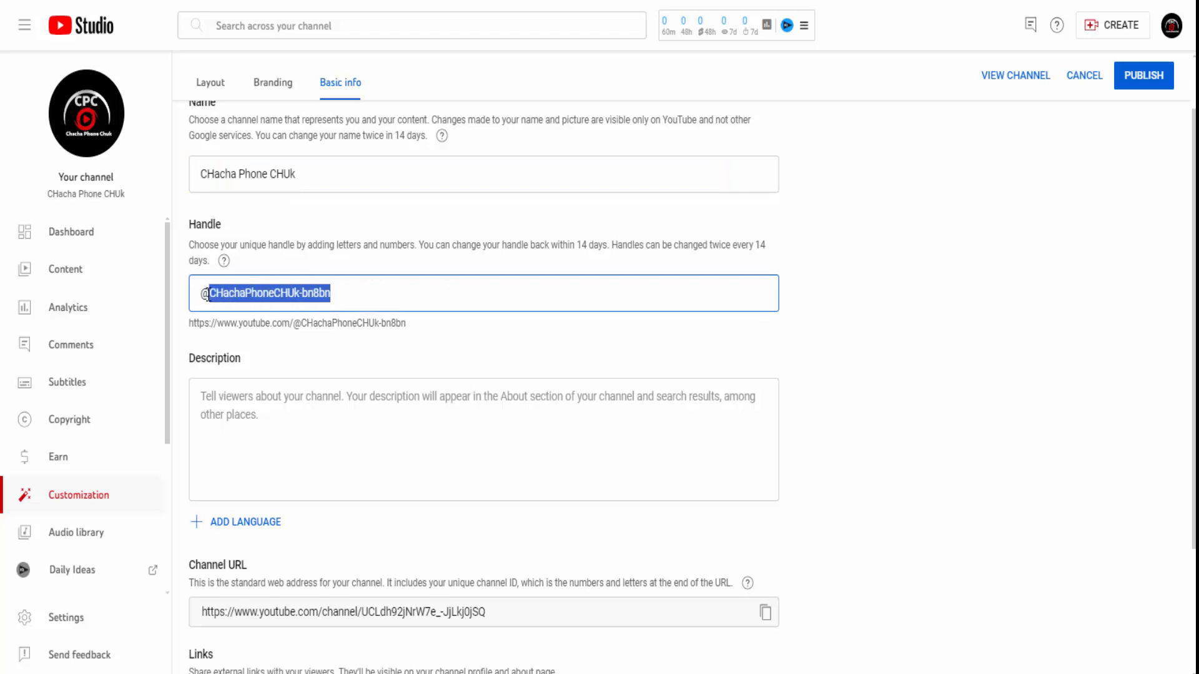
{"action": "key", "text": "ctrl+v"}
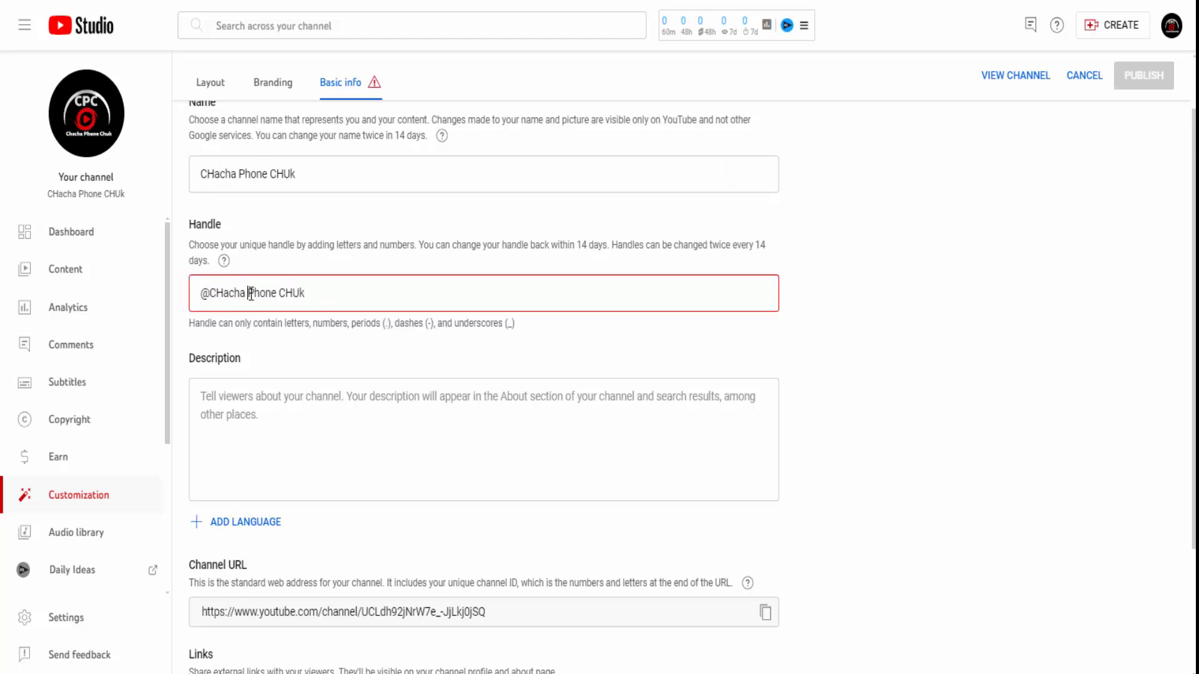
{"action": "left_click", "coordinate": [251, 293]}
{"action": "key", "text": "BackSpace"}
{"action": "left_click", "coordinate": [277, 294]}
{"action": "key", "text": "BackSpace"}
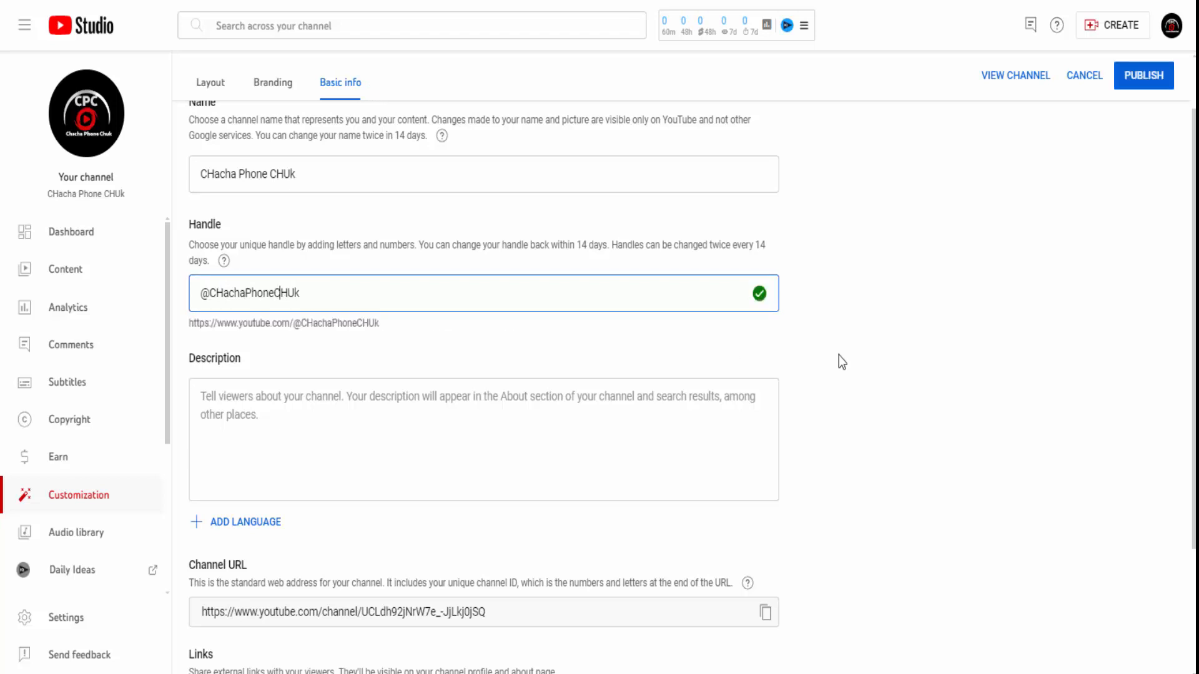
{"action": "left_click_drag", "start_coordinate": [280, 295], "coordinate": [274, 294]}
{"action": "type", "text": "c"}
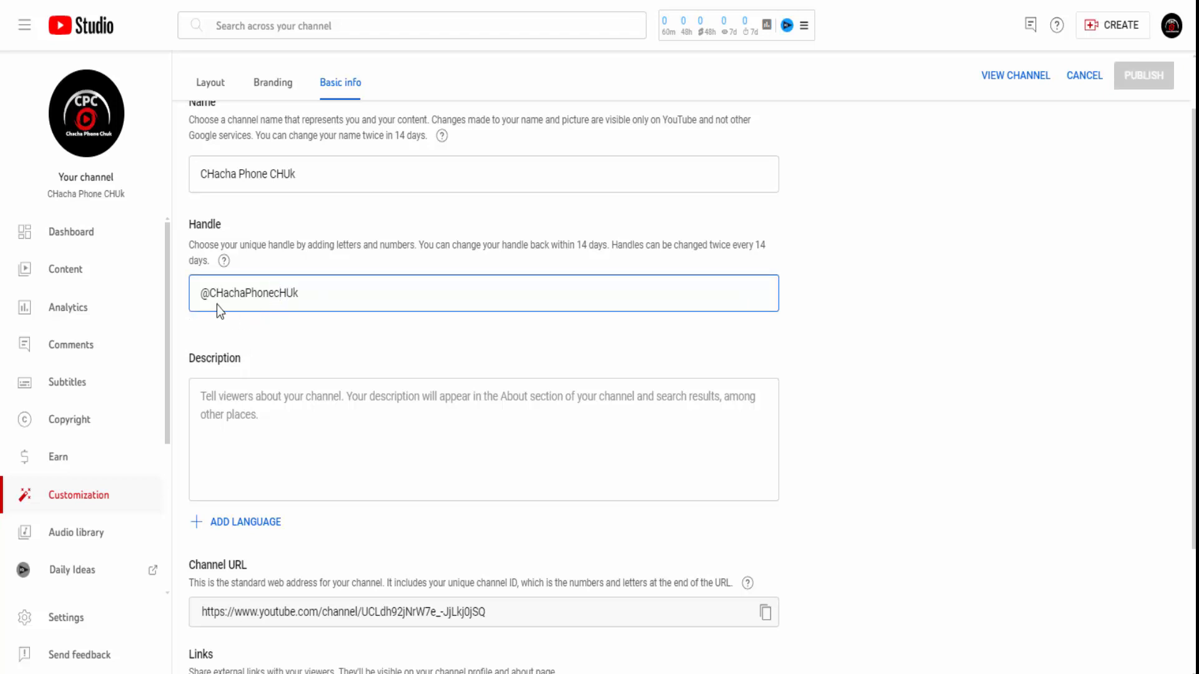
{"action": "left_click_drag", "start_coordinate": [301, 293], "coordinate": [275, 293]}
{"action": "left_click", "coordinate": [278, 294]}
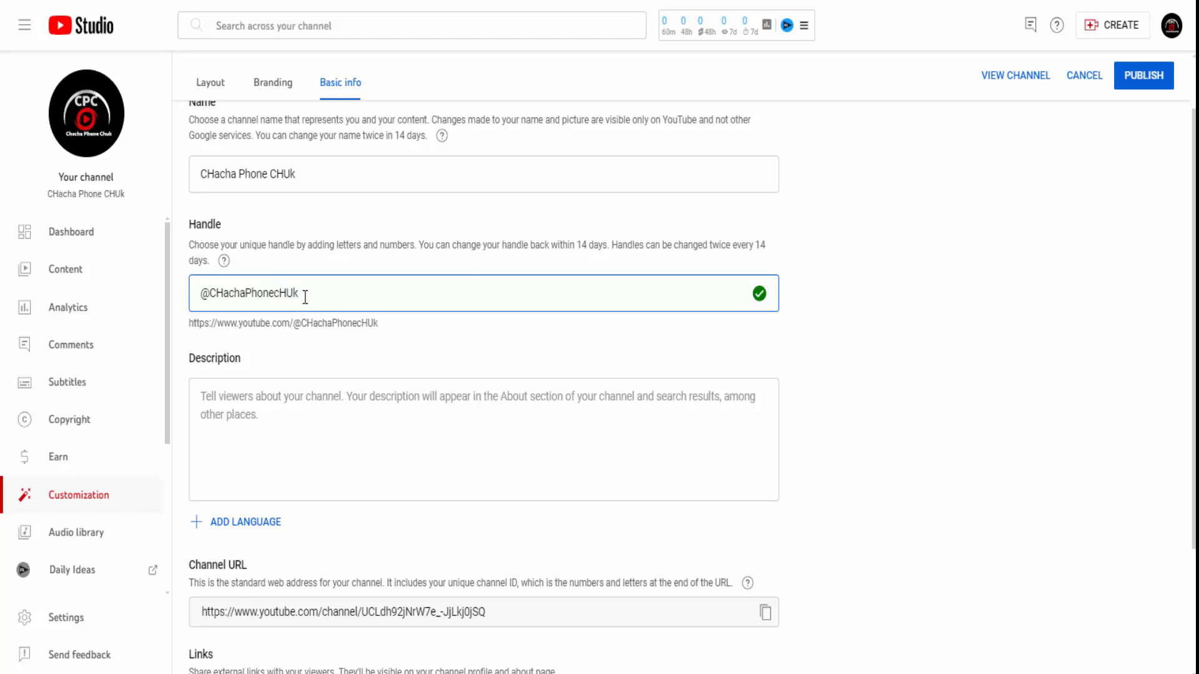
{"action": "left_click_drag", "start_coordinate": [305, 296], "coordinate": [282, 299]}
{"action": "type", "text": "h"}
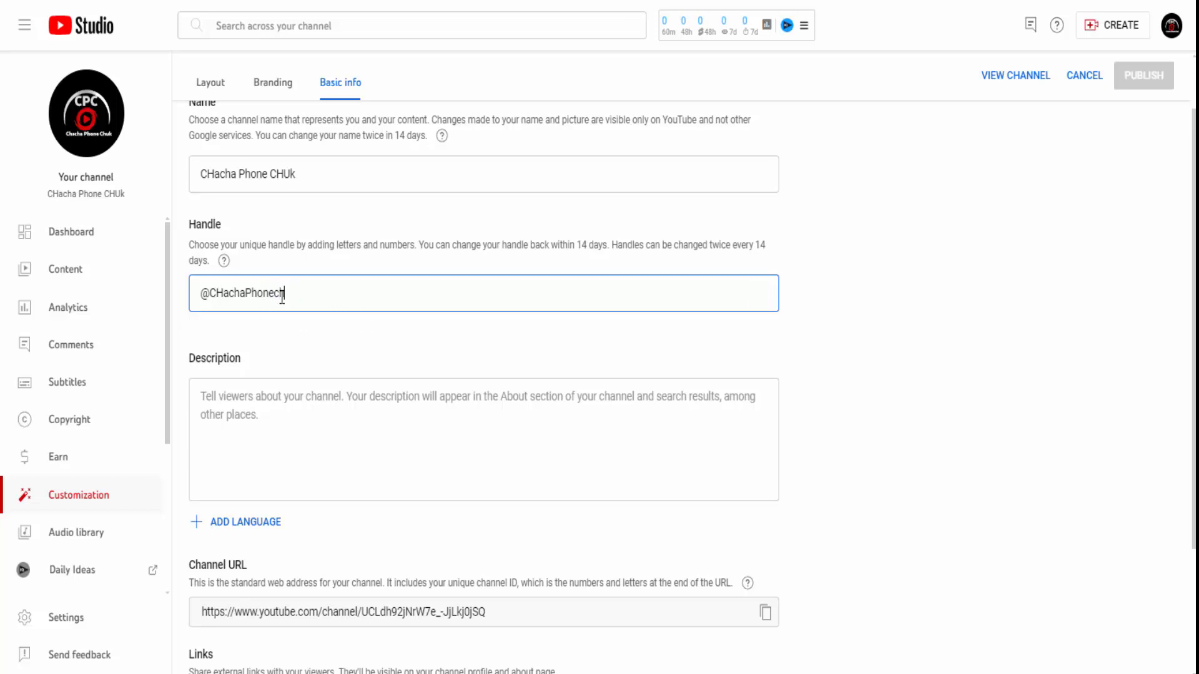
{"action": "type", "text": "uk"}
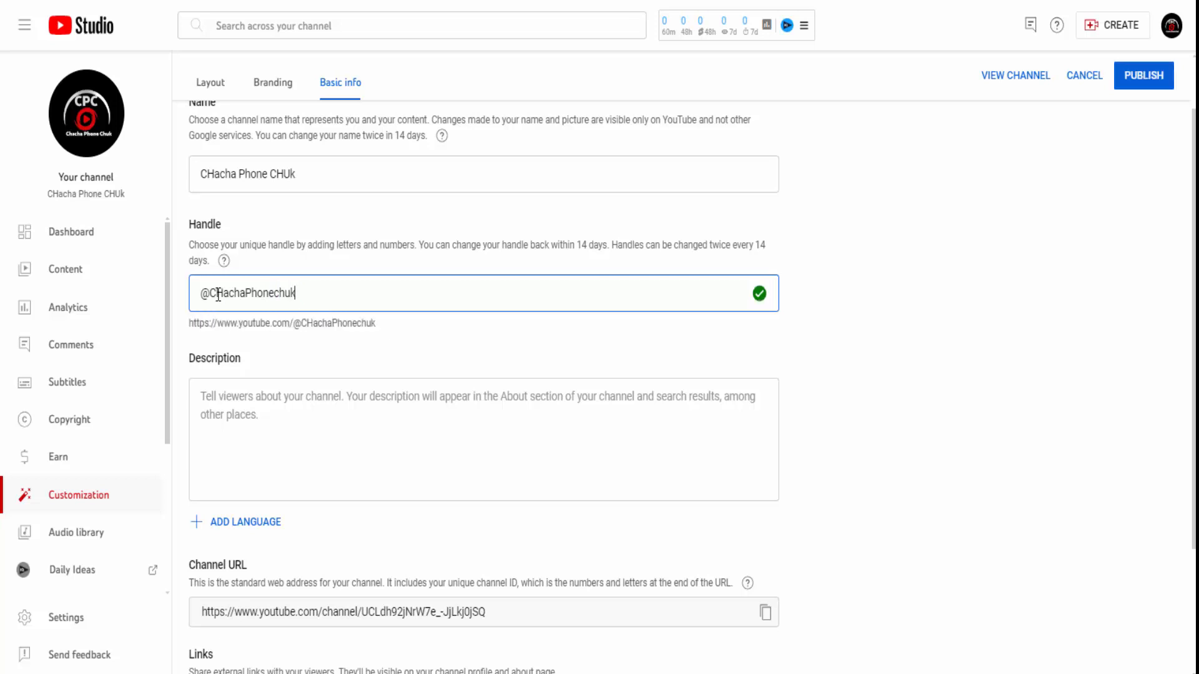
{"action": "left_click_drag", "start_coordinate": [223, 295], "coordinate": [218, 294]}
{"action": "type", "text": "h"}
{"action": "left_click", "coordinate": [845, 322]}
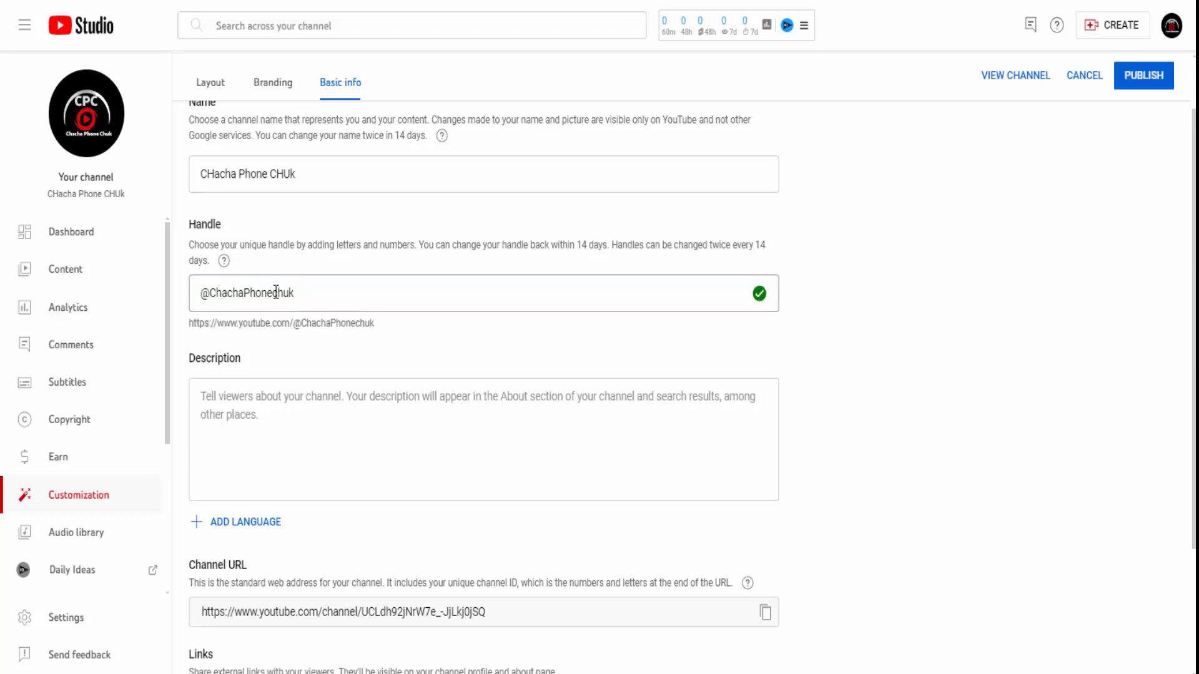
{"action": "left_click_drag", "start_coordinate": [251, 292], "coordinate": [246, 293]}
{"action": "type", "text": "p"}
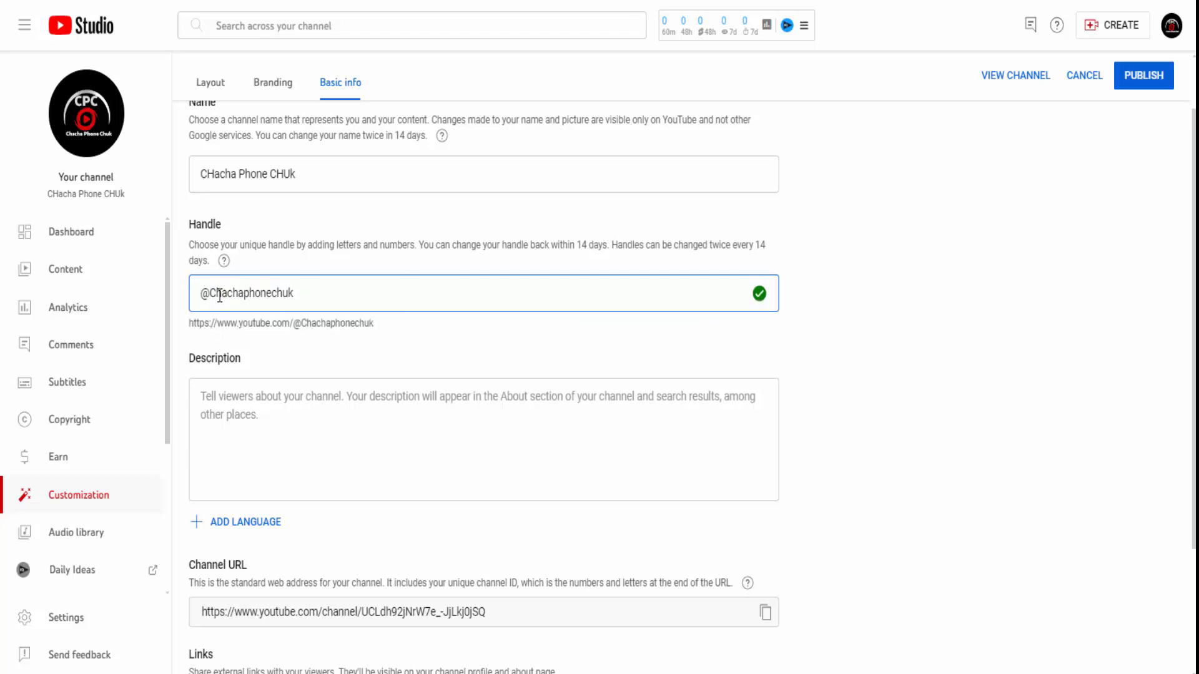
{"action": "left_click_drag", "start_coordinate": [217, 293], "coordinate": [209, 294]}
{"action": "type", "text": "c"}
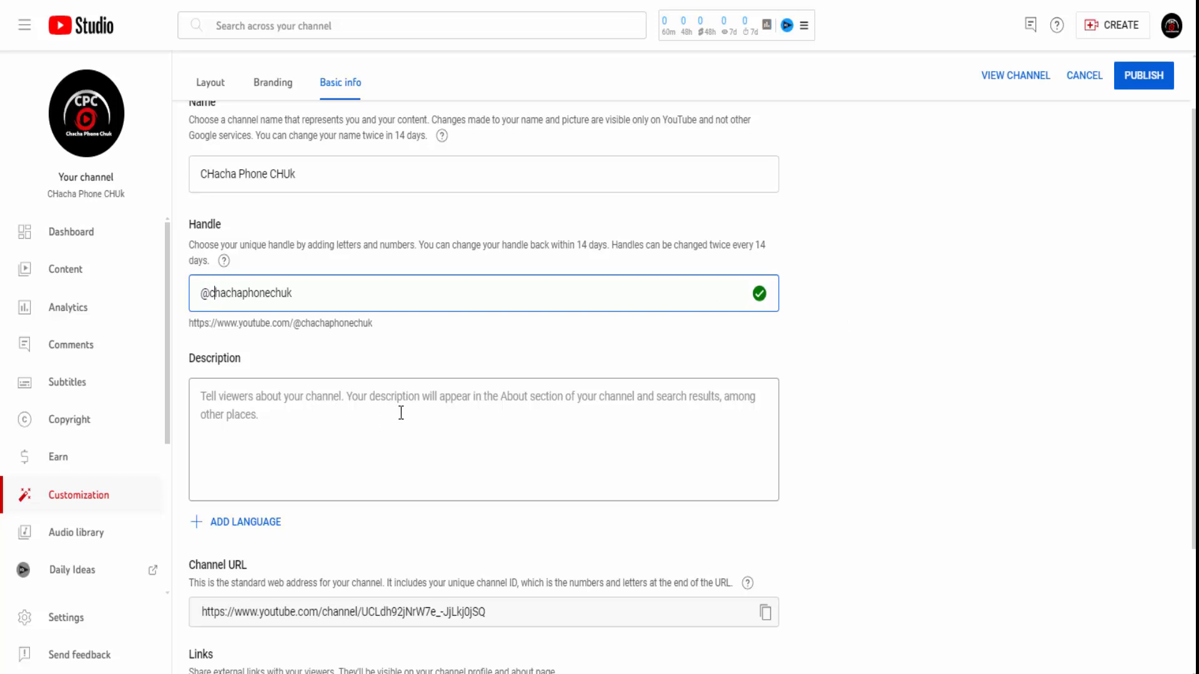
- Put the cursor in the Description box, then select the whole channel Name text
{"action": "left_click", "coordinate": [355, 417]}
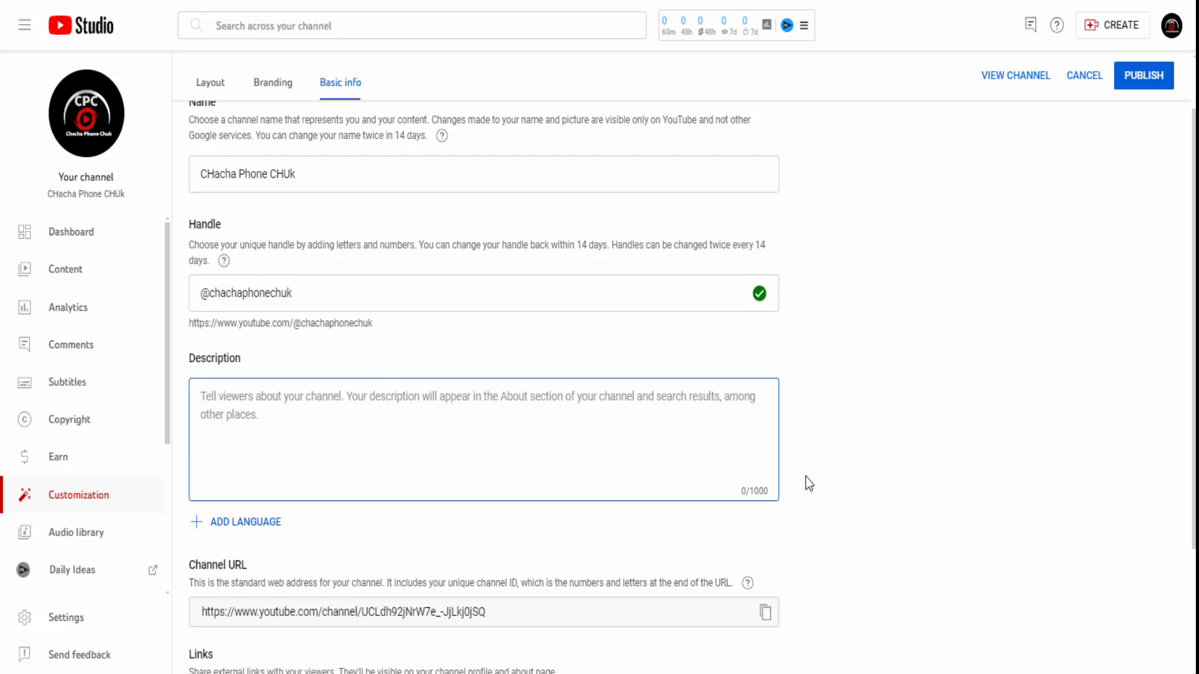
{"action": "scroll", "coordinate": [439, 482], "scroll_direction": "down", "scroll_amount": 3}
{"action": "scroll", "coordinate": [810, 484], "scroll_direction": "up", "scroll_amount": 4}
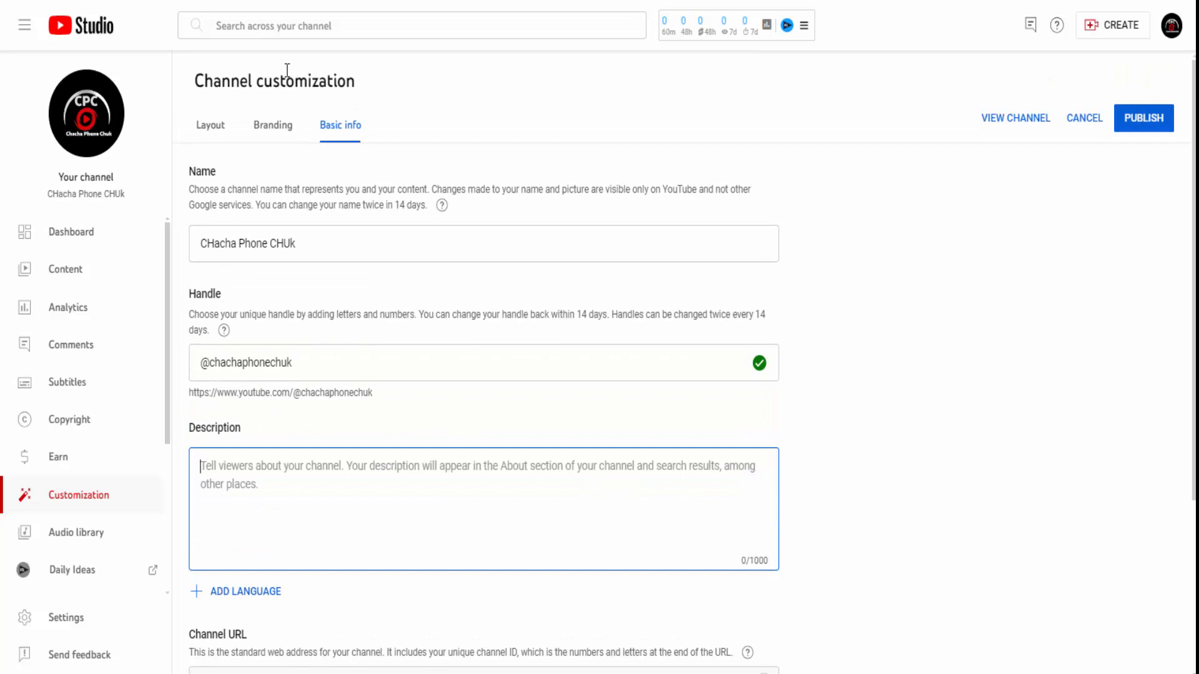
{"action": "left_click_drag", "start_coordinate": [300, 249], "coordinate": [146, 244]}
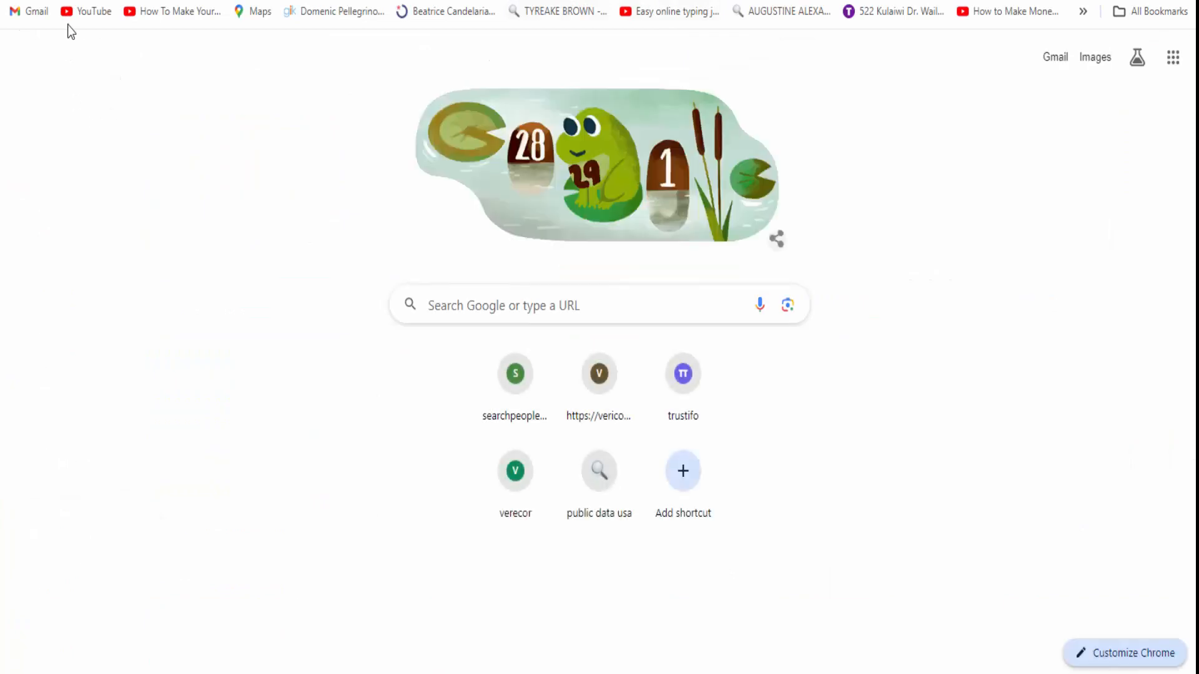
- Go to chat.openai.com from the address bar's ChatGPT suggestion
{"action": "left_click", "coordinate": [220, 1]}
{"action": "type", "text": "c"}
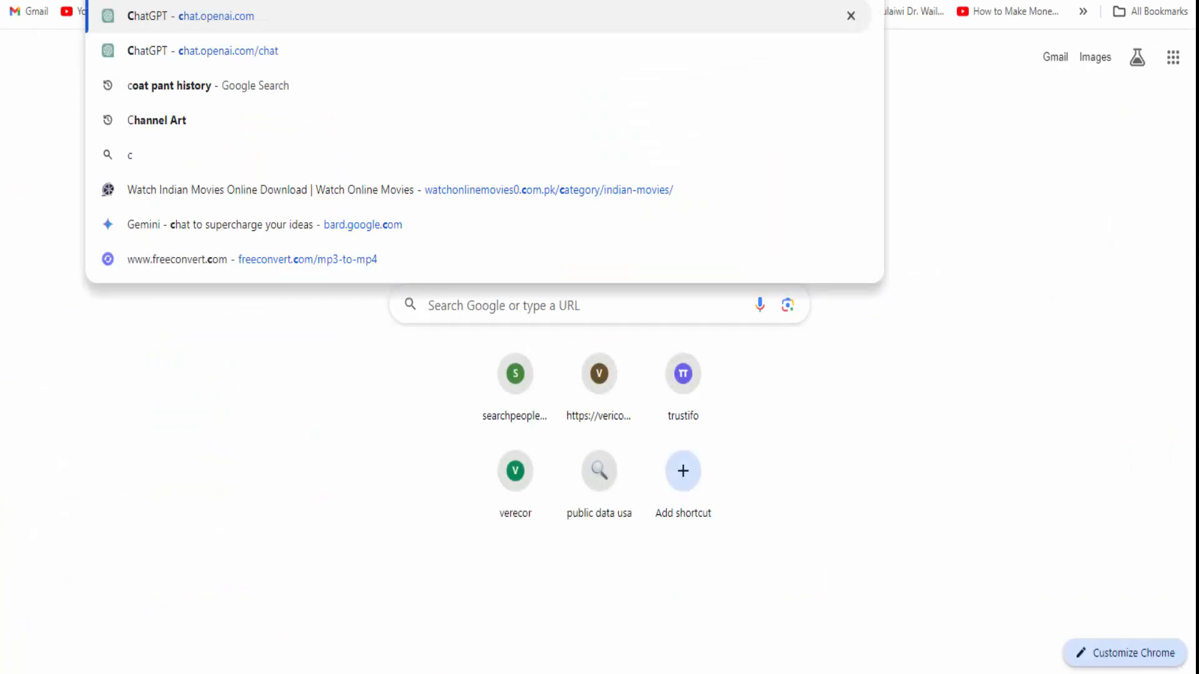
{"action": "left_click", "coordinate": [220, 17]}
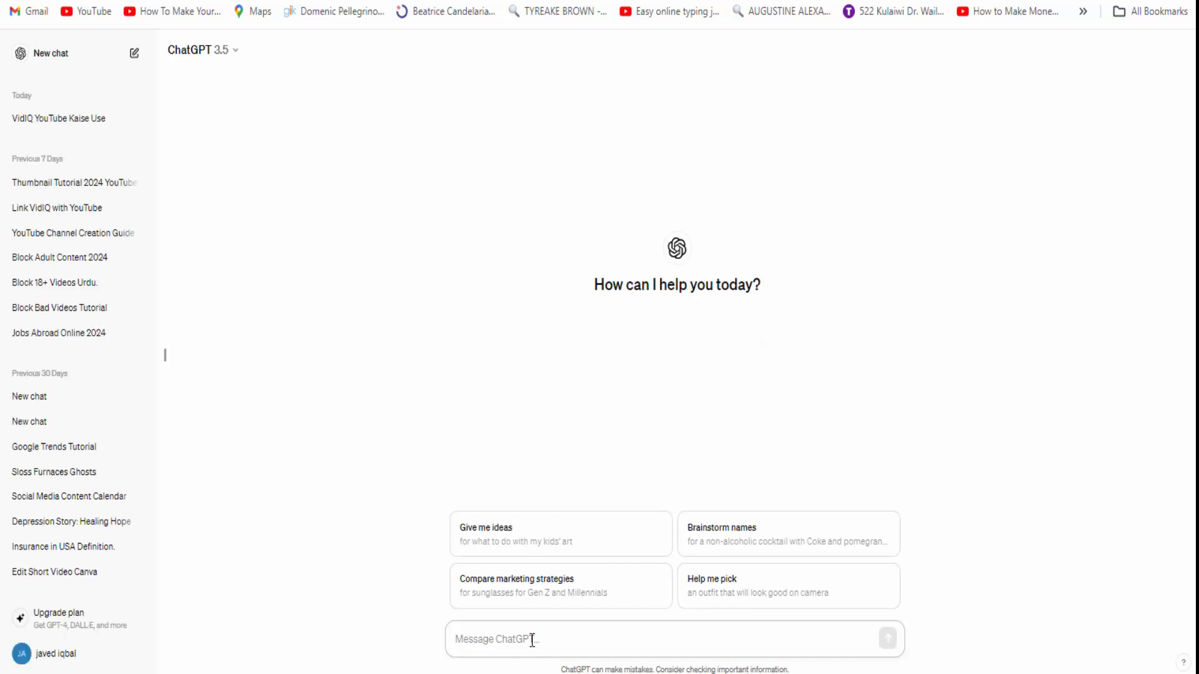
- Start the prompt with 'i want To Write Discription For my Youtube Channel'
{"action": "type", "text": "i want"}
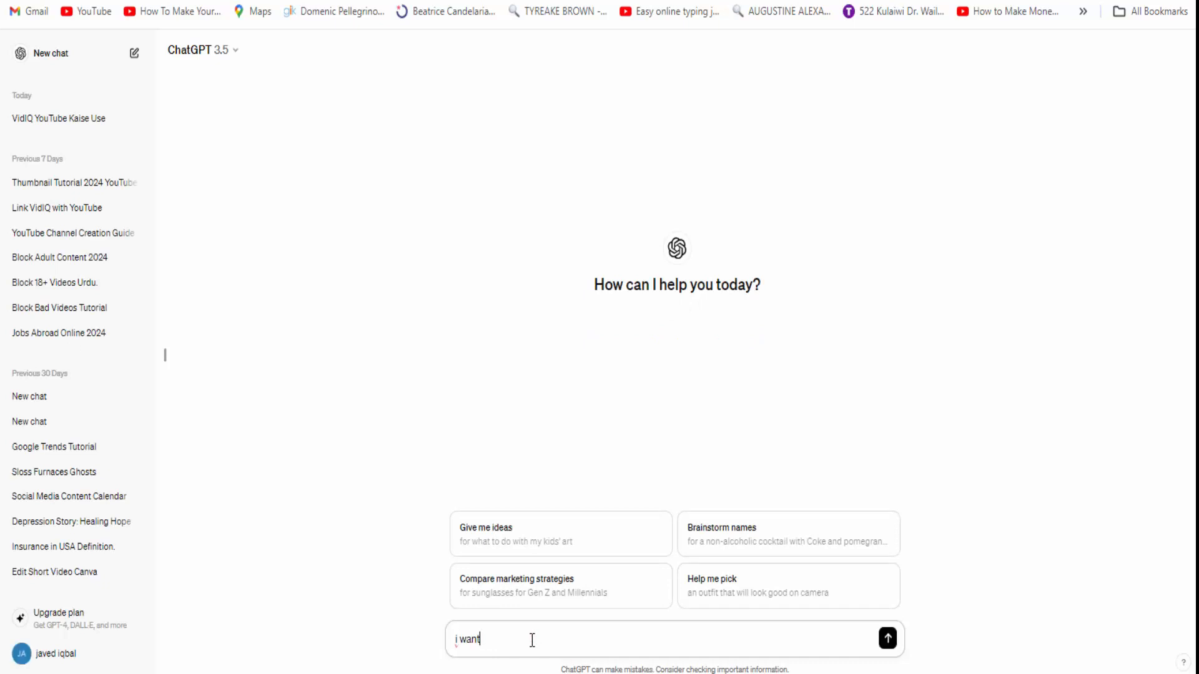
{"action": "type", "text": " To R"}
{"action": "key", "text": "BackSpace"}
{"action": "type", "text": "Write Discrc"}
{"action": "key", "text": "BackSpace"}
{"action": "type", "text": "r"}
{"action": "key", "text": "BackSpace"}
{"action": "type", "text": "iption For V my Youtube"}
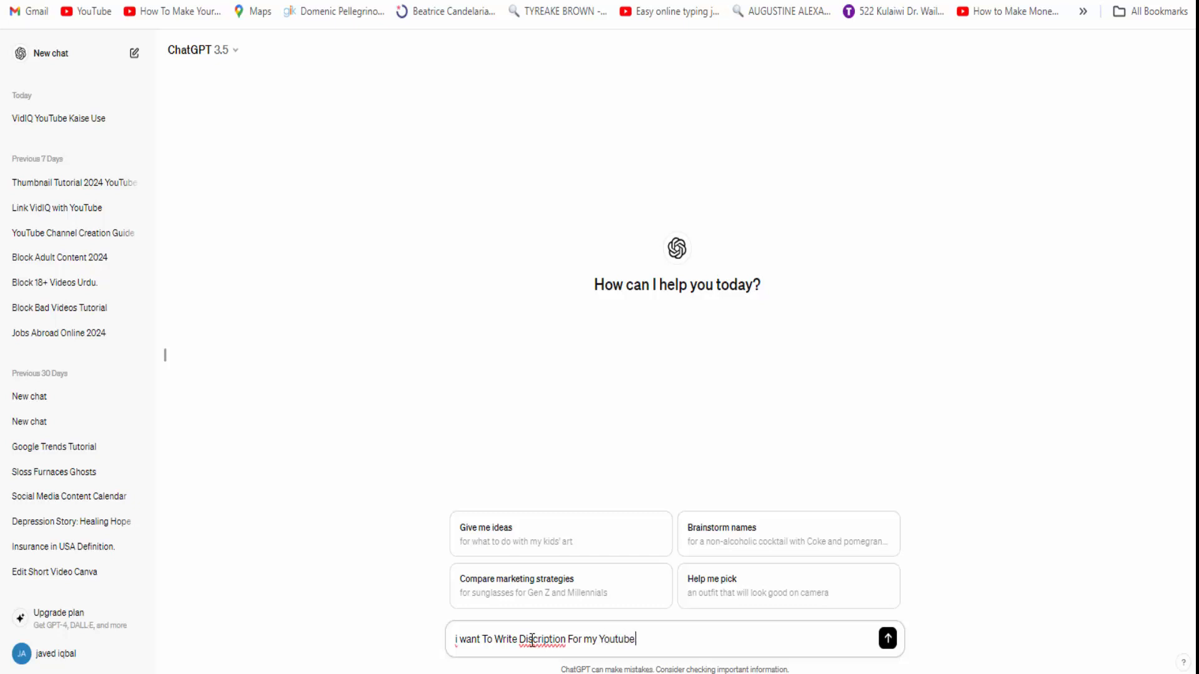
{"action": "type", "text": " Channel;POs"}
- Continue with 'Please Write it For me and remember that this Channel in For ligher mod Gosip and'
{"action": "key", "text": "BackSpace"}
{"action": "key", "text": "BackSpace"}
{"action": "type", "text": "lease Write"}
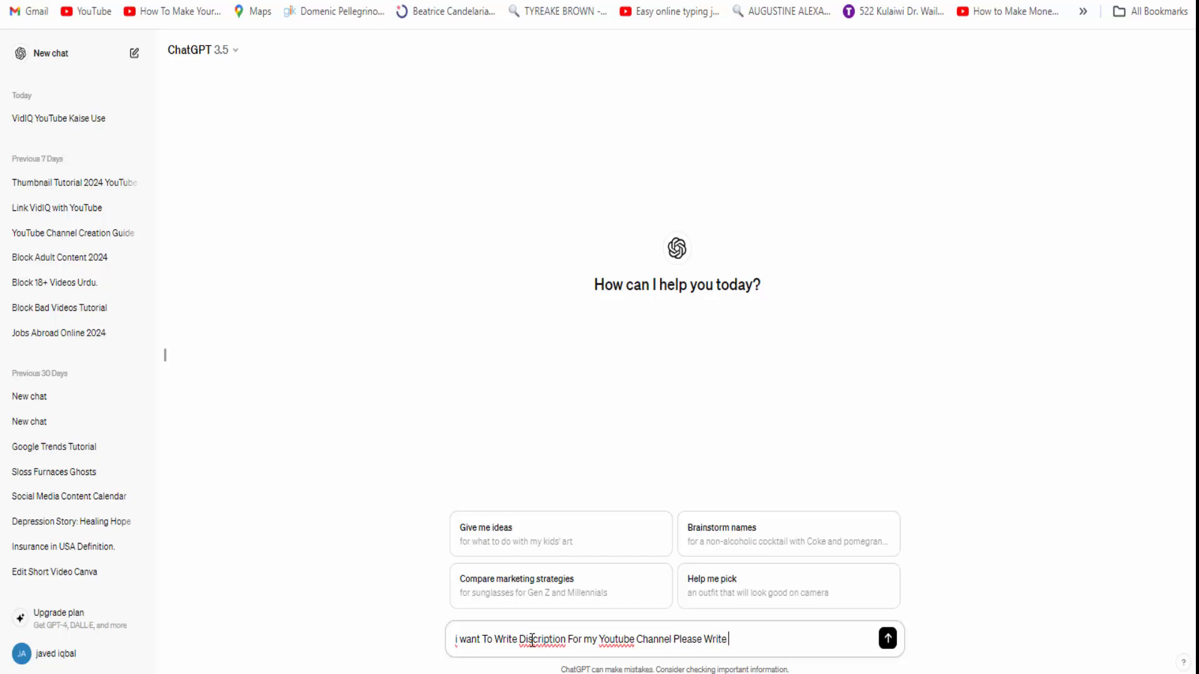
{"action": "type", "text": " Dis"}
{"action": "key", "text": "BackSpace"}
{"action": "type", "text": "it For me and remember o"}
{"action": "key", "text": "BackSpace"}
{"action": "type", "text": "tha"}
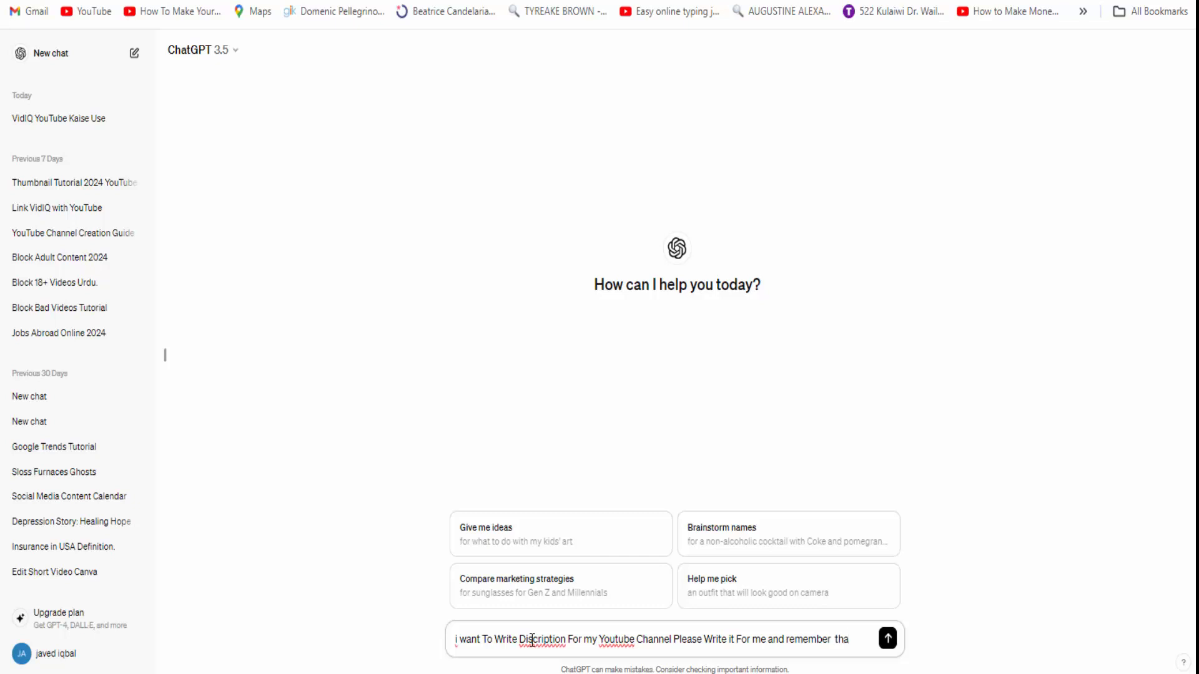
{"action": "type", "text": "t this Chan"}
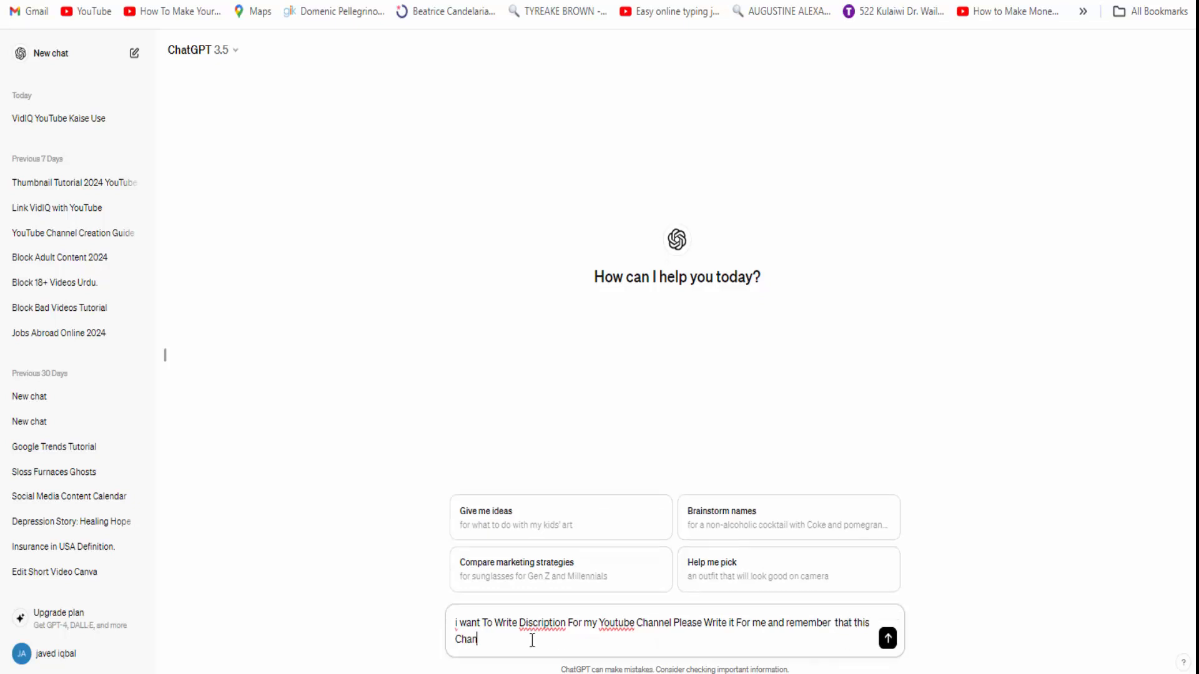
{"action": "type", "text": "nel in For ligher mod Go"}
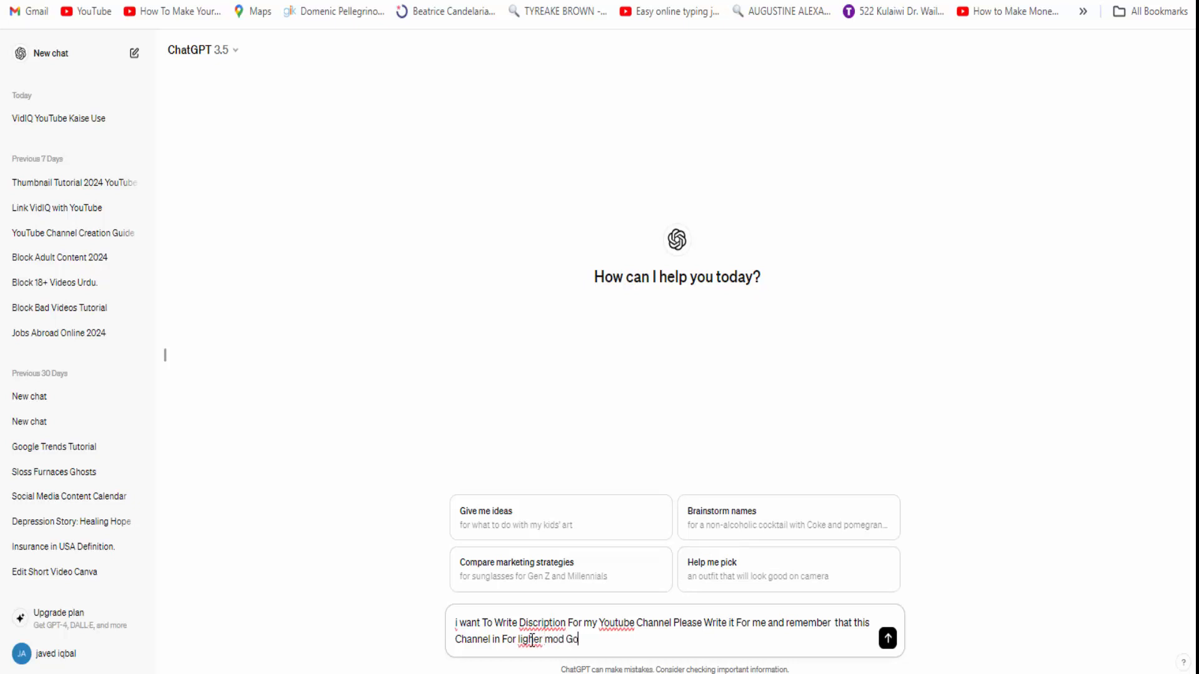
{"action": "type", "text": "sip and"}
- Fix the misspelled 'ligher' and add 'and Entertainments' via the spelling suggestion
{"action": "double_click", "coordinate": [531, 641]}
{"action": "left_click", "coordinate": [532, 643]}
{"action": "left_click_drag", "start_coordinate": [532, 648], "coordinate": [527, 647]}
{"action": "type", "text": "tf"}
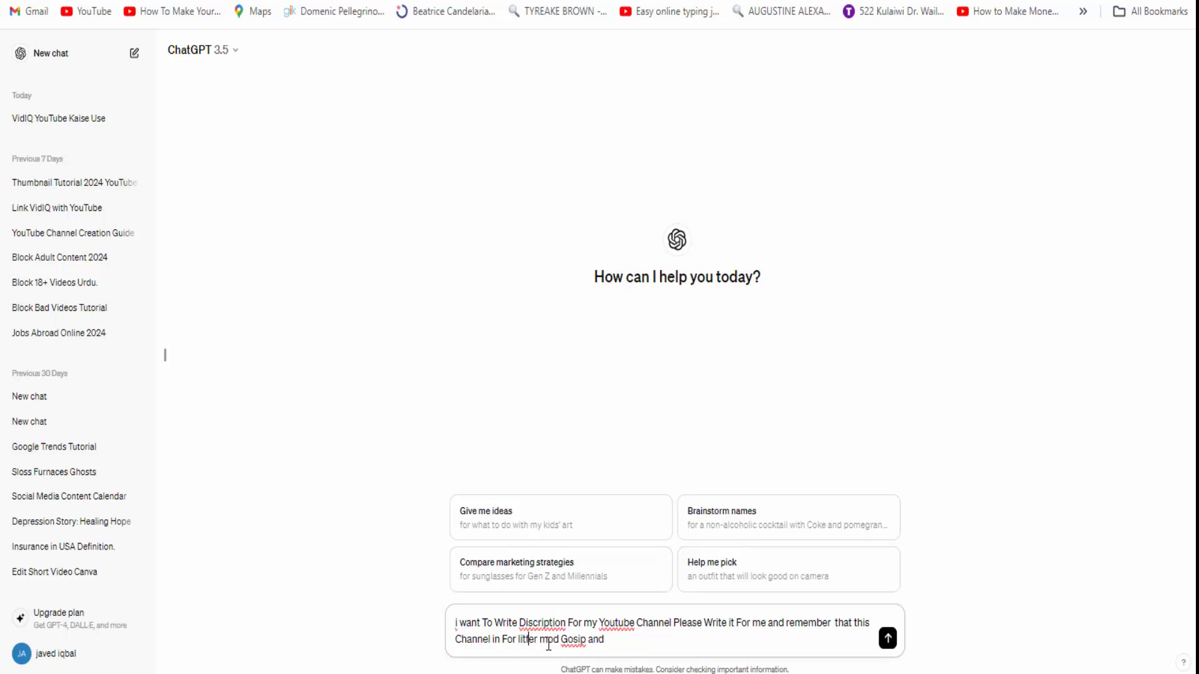
{"action": "left_click", "coordinate": [663, 642]}
{"action": "type", "text": "and  Enterteinment"}
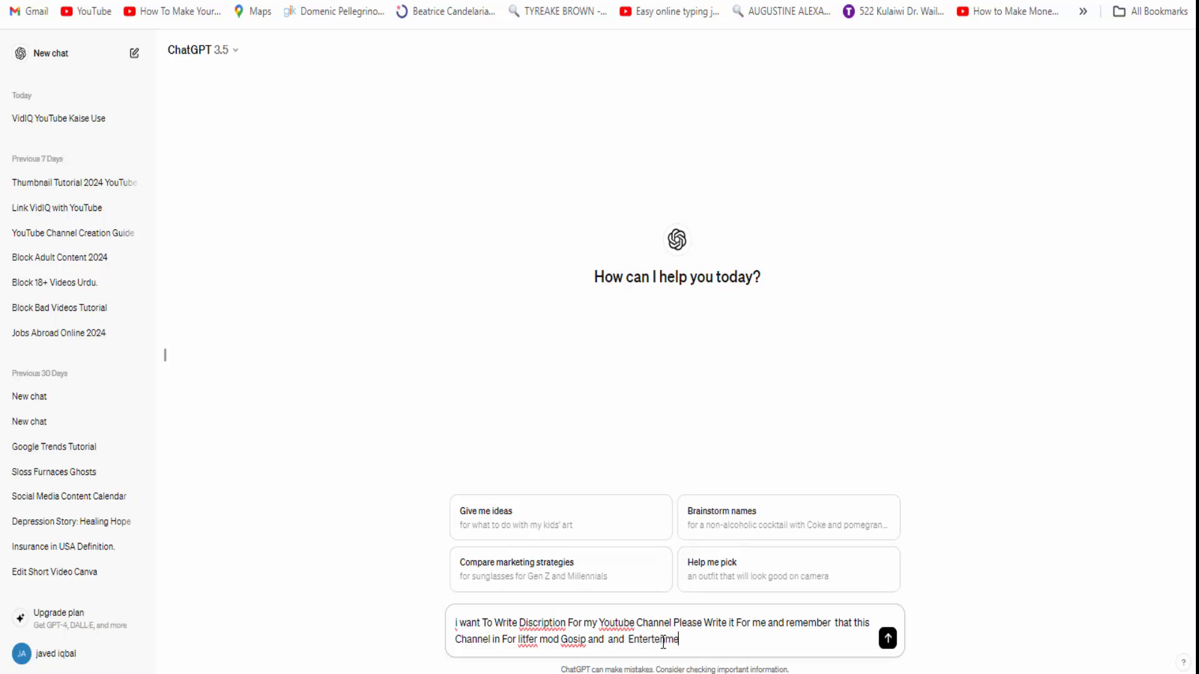
{"action": "type", "text": "s"}
{"action": "right_click", "coordinate": [652, 639]}
{"action": "left_click", "coordinate": [691, 229]}
- Finish the prompt with 'and Some public issues in funny style'
{"action": "type", "text": "and Sone"}
{"action": "key", "text": "BackSpace"}
{"action": "type", "text": "ease"}
{"action": "key", "text": "BackSpace"}
{"action": "key", "text": "BackSpace"}
{"action": "type", "text": "m"}
{"action": "type", "text": "public"}
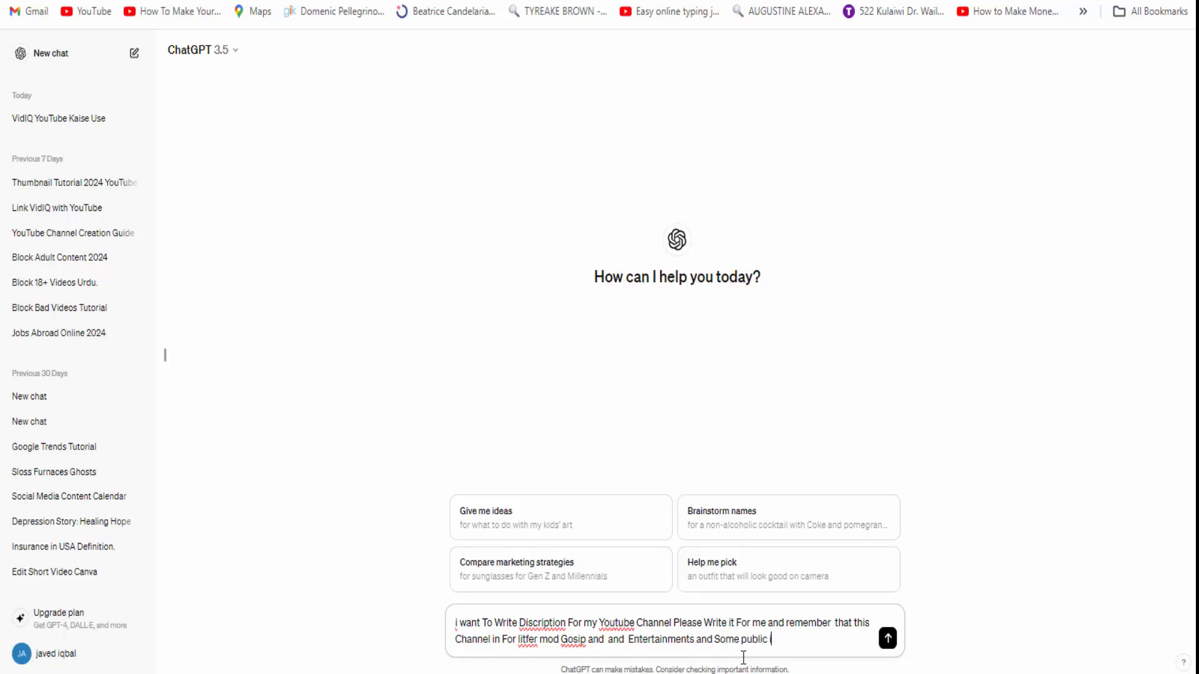
{"action": "type", "text": "issues"}
{"action": "type", "text": " in"}
{"action": "type", "text": " funn"}
{"action": "type", "text": "yy"}
{"action": "type", "text": "st"}
{"action": "type", "text": "le and"}
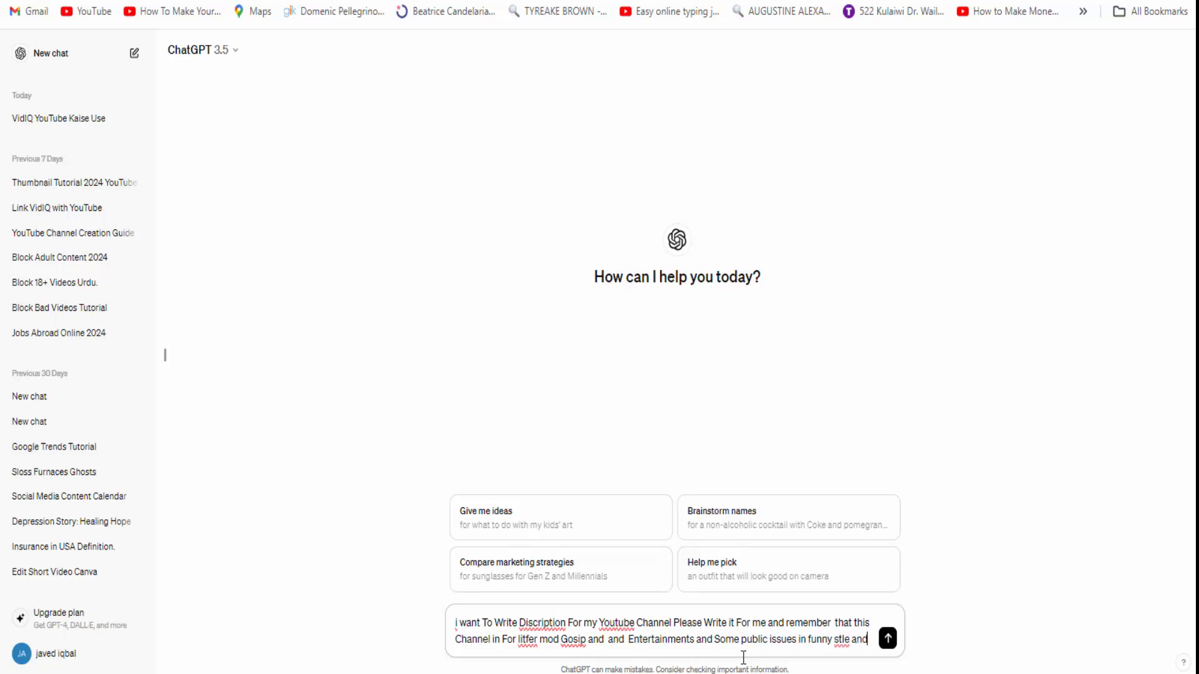
{"action": "key", "text": "BackSpace"}
{"action": "key", "text": "BackSpace"}
{"action": "key", "text": "BackSpace"}
{"action": "key", "text": "BackSpace"}
{"action": "key", "text": "BackSpace"}
{"action": "type", "text": "ye"}
- Send the prompt, receive the humorous channel description, and start a follow-up message
{"action": "left_click", "coordinate": [887, 638]}
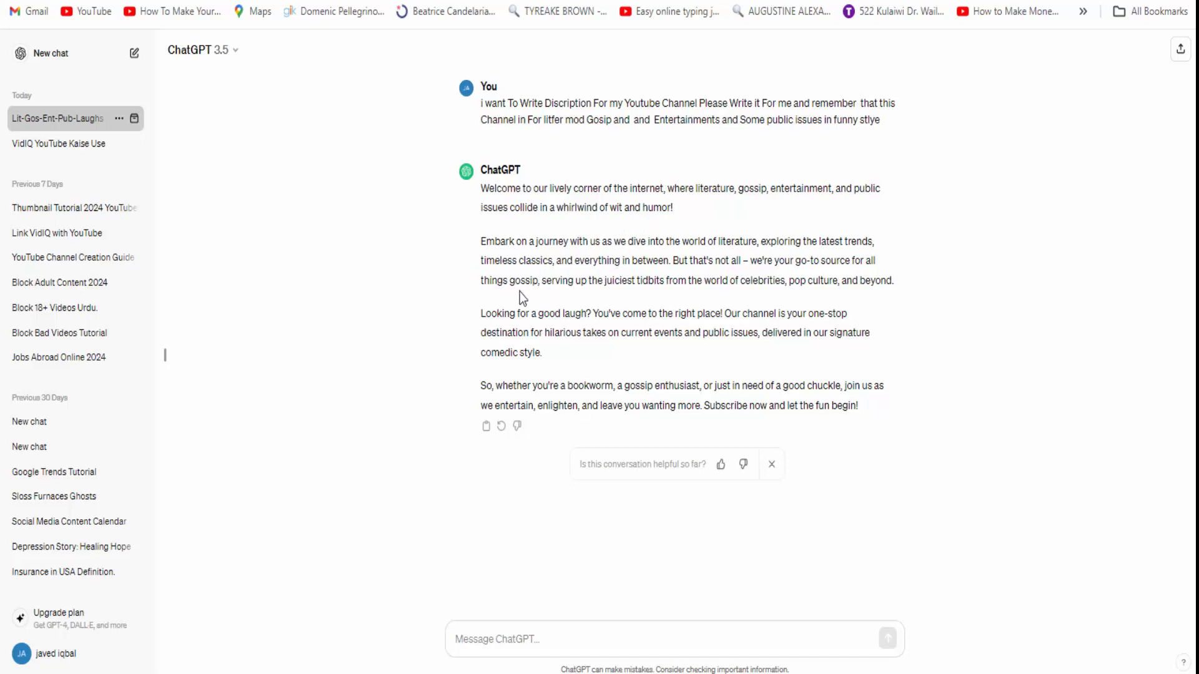
{"action": "left_click", "coordinate": [683, 647]}
- Send the follow-up 'Write in simple and easy words'
{"action": "type", "text": "W"}
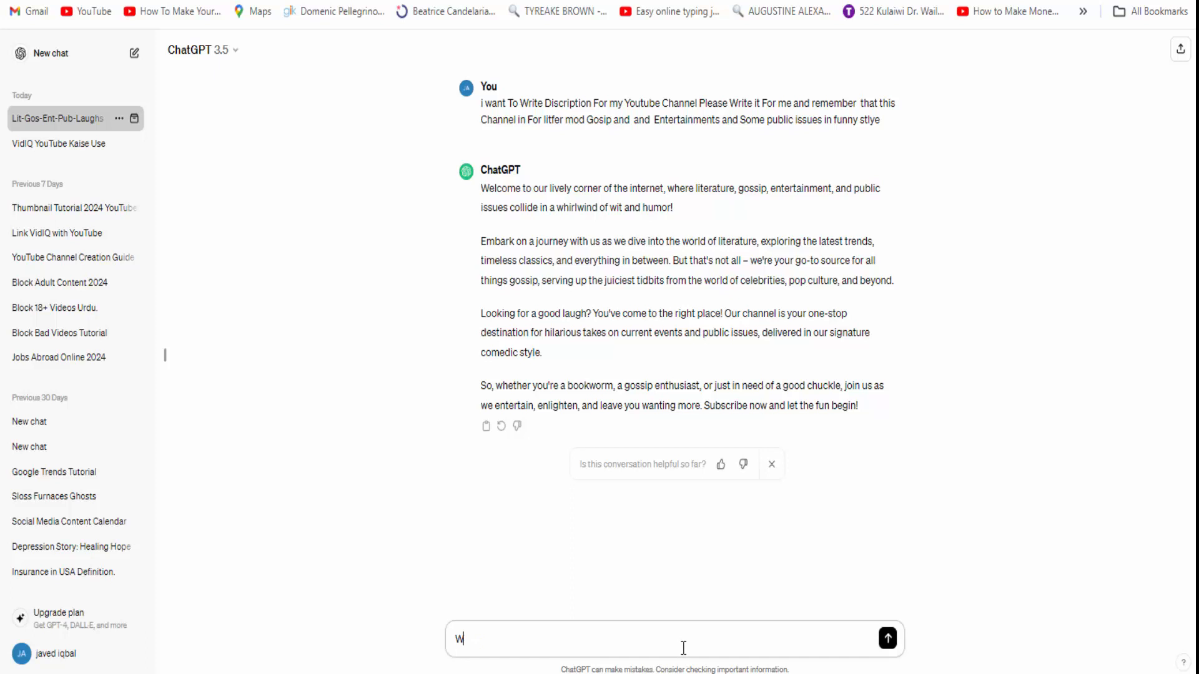
{"action": "type", "text": "rit"}
{"action": "key", "text": "BackSpace"}
{"action": "key", "text": "BackSpace"}
{"action": "key", "text": "BackSpace"}
{"action": "type", "text": "Write"}
{"action": "type", "text": " in "}
{"action": "type", "text": "Si"}
{"action": "type", "text": "mop"}
{"action": "type", "text": "ple and "}
{"action": "type", "text": " easy"}
{"action": "type", "text": "y"}
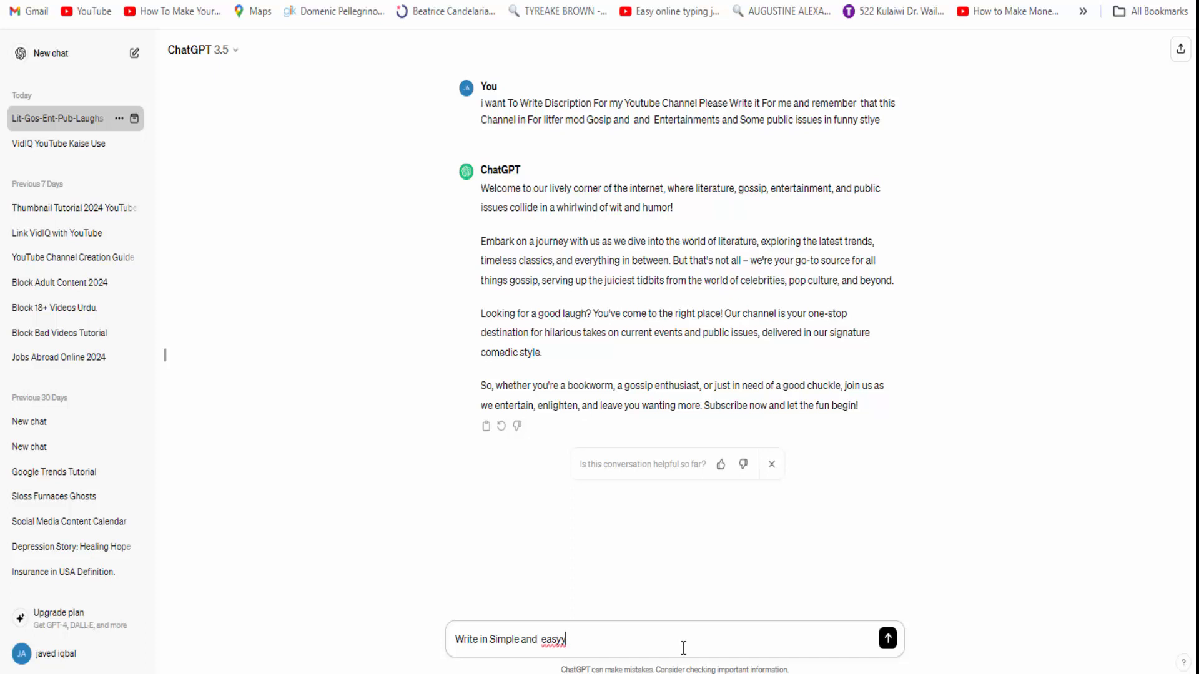
{"action": "type", "text": " Worrds"}
{"action": "key", "text": "Return"}
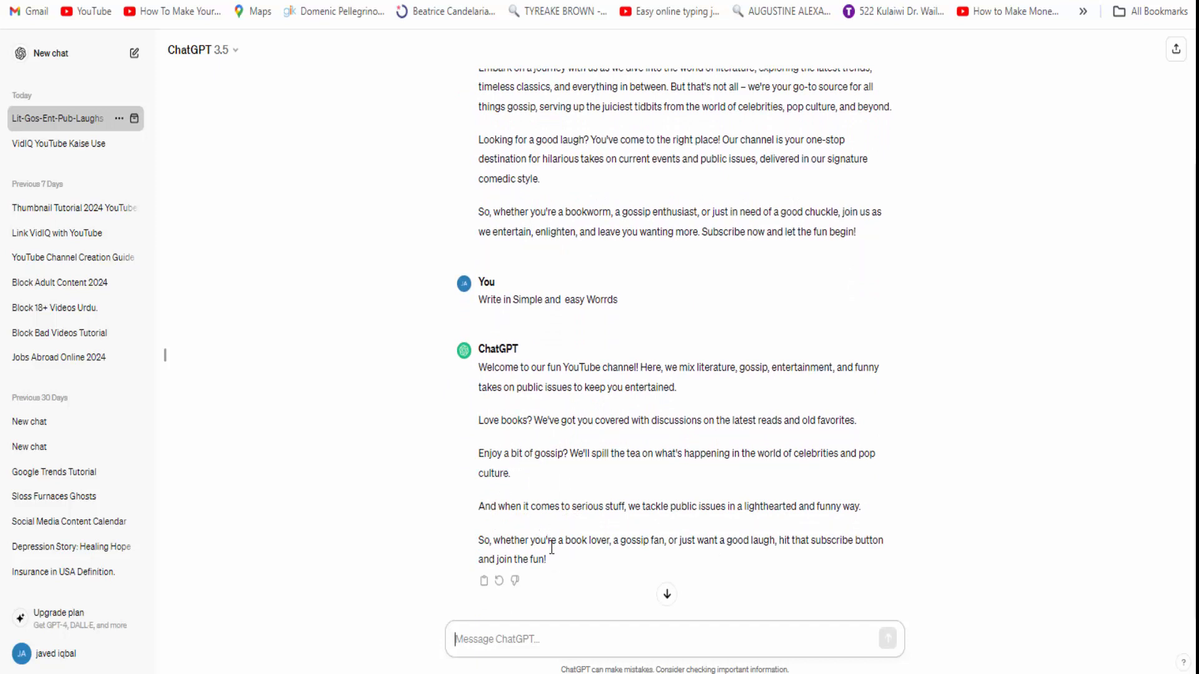
- Select the simplified reply starting 'Welcome to fun!' and switch back to YouTube Studio
{"action": "left_click_drag", "start_coordinate": [557, 560], "coordinate": [470, 379]}
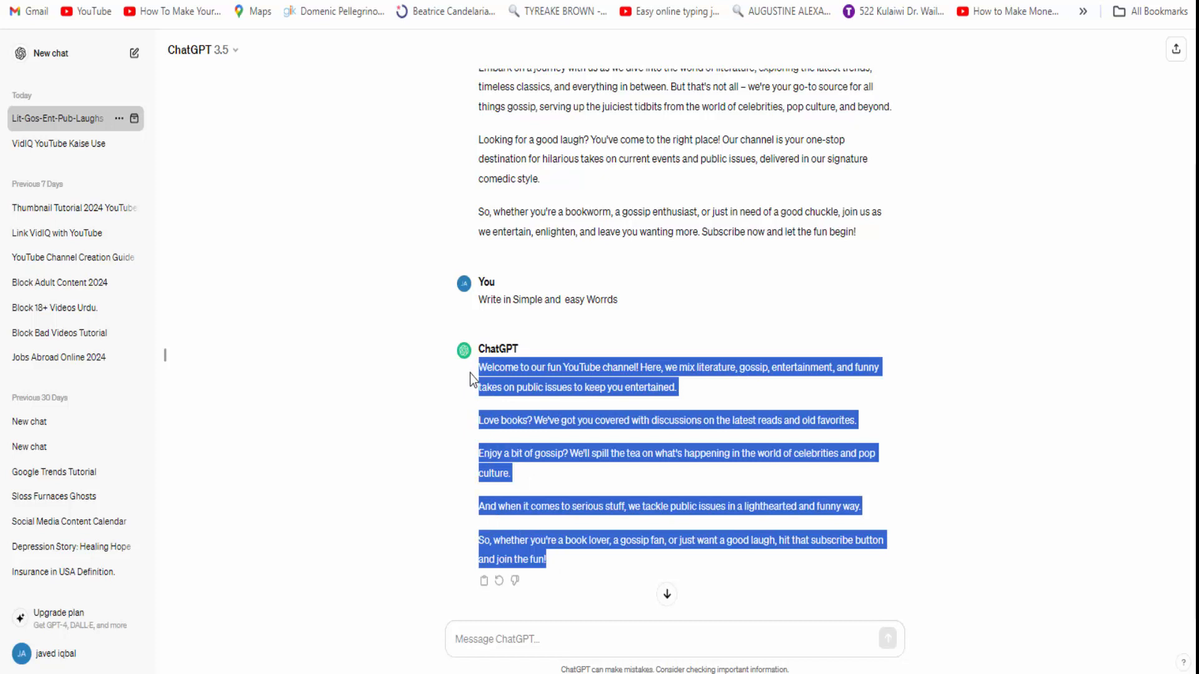
{"action": "left_click", "coordinate": [480, 377]}
{"action": "left_click_drag", "start_coordinate": [480, 369], "coordinate": [576, 559]}
{"action": "key", "text": "ctrl+c"}
{"action": "key", "text": "ctrl+t"}
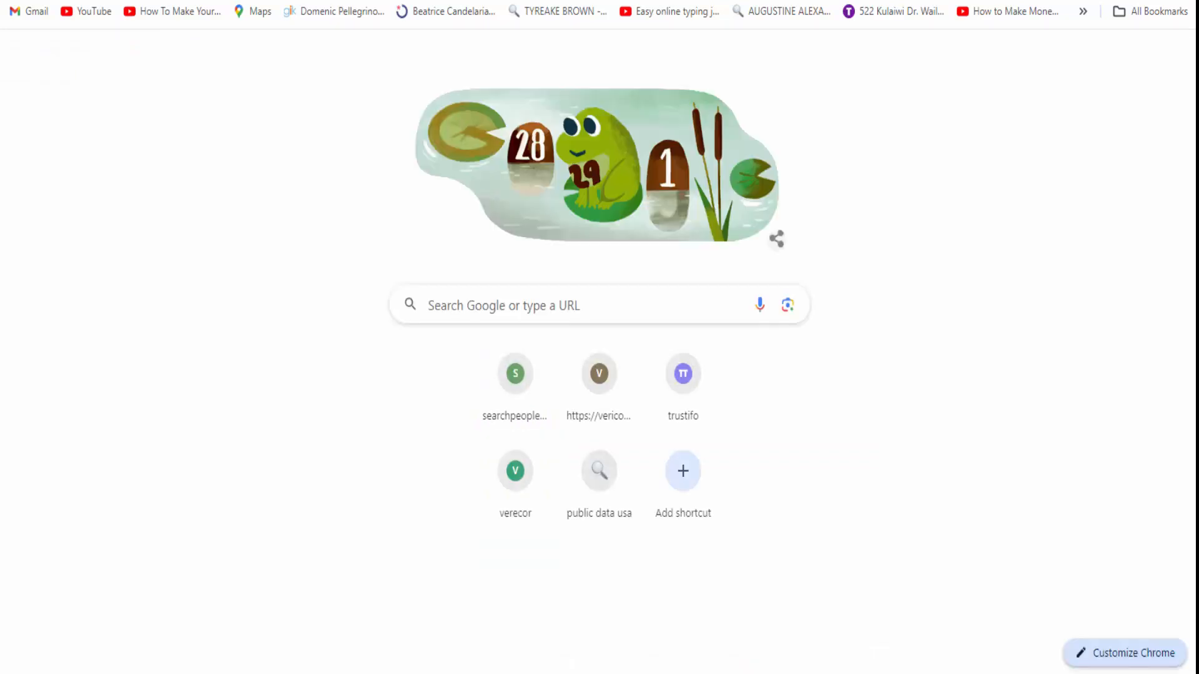
{"action": "key", "text": "ctrl+shift+Tab"}
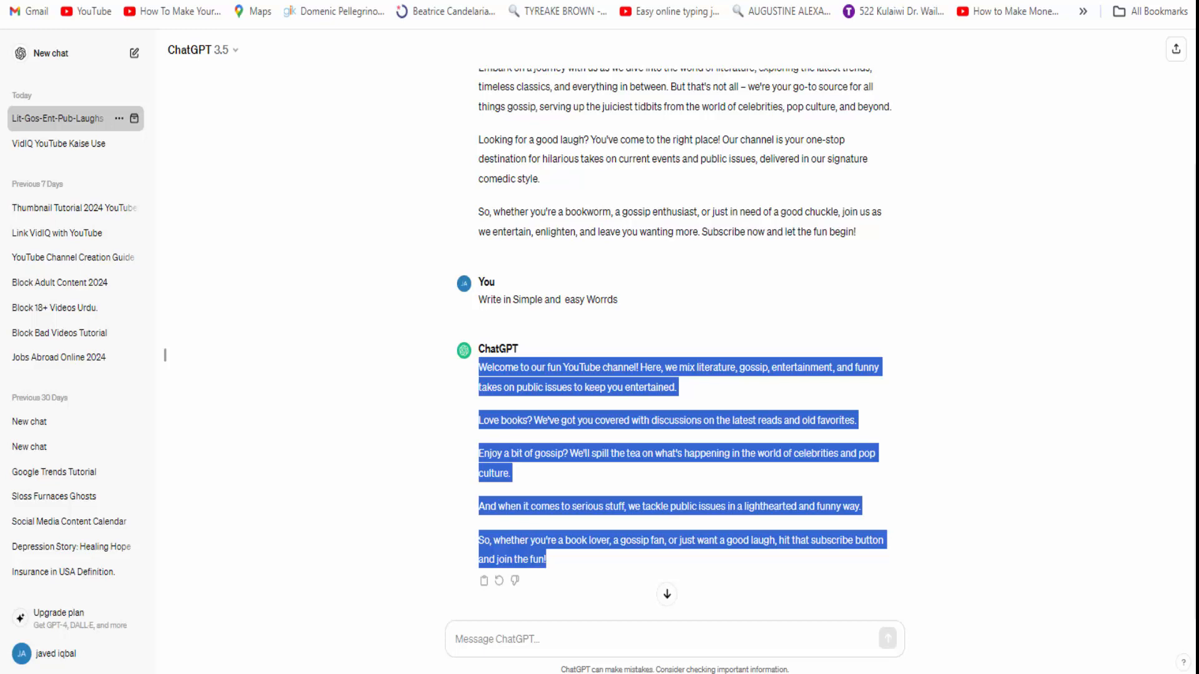
{"action": "mouse_move", "coordinate": [512, 673]}
{"action": "left_click", "coordinate": [712, 673]}
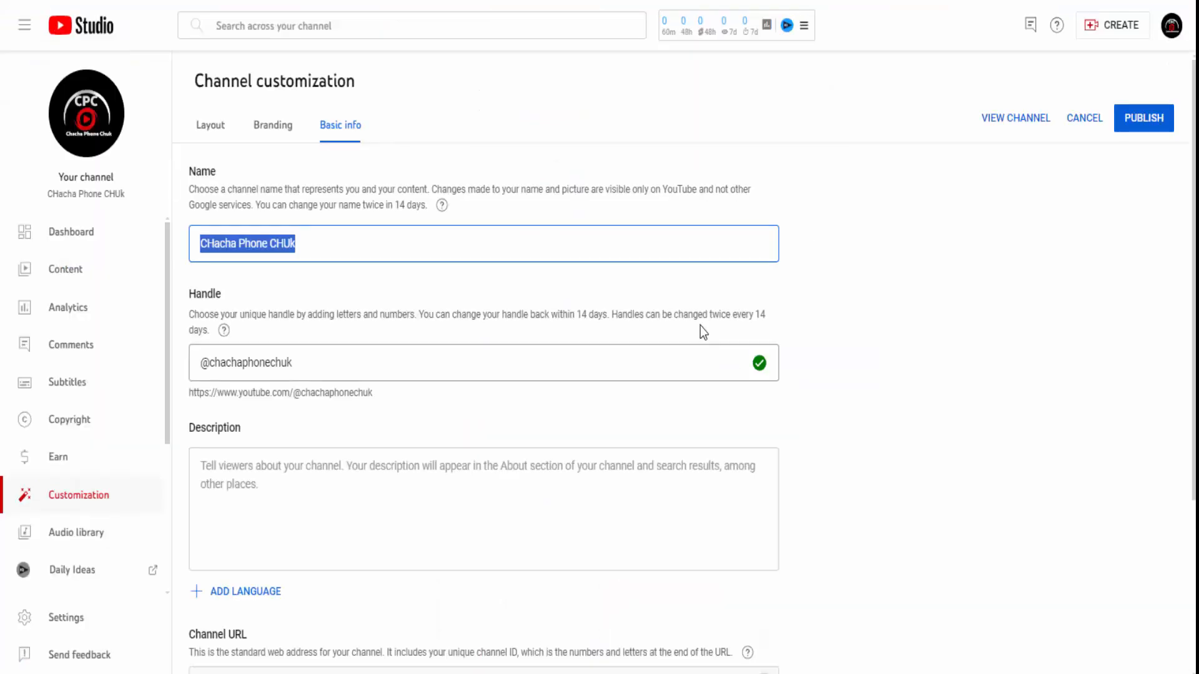
- Paste the simplified ChatGPT text into Description (555/1000 characters) and publish
{"action": "scroll", "coordinate": [359, 428], "scroll_direction": "down", "scroll_amount": 1}
{"action": "scroll", "coordinate": [359, 428], "scroll_direction": "down", "scroll_amount": 3}
{"action": "left_click", "coordinate": [319, 255]}
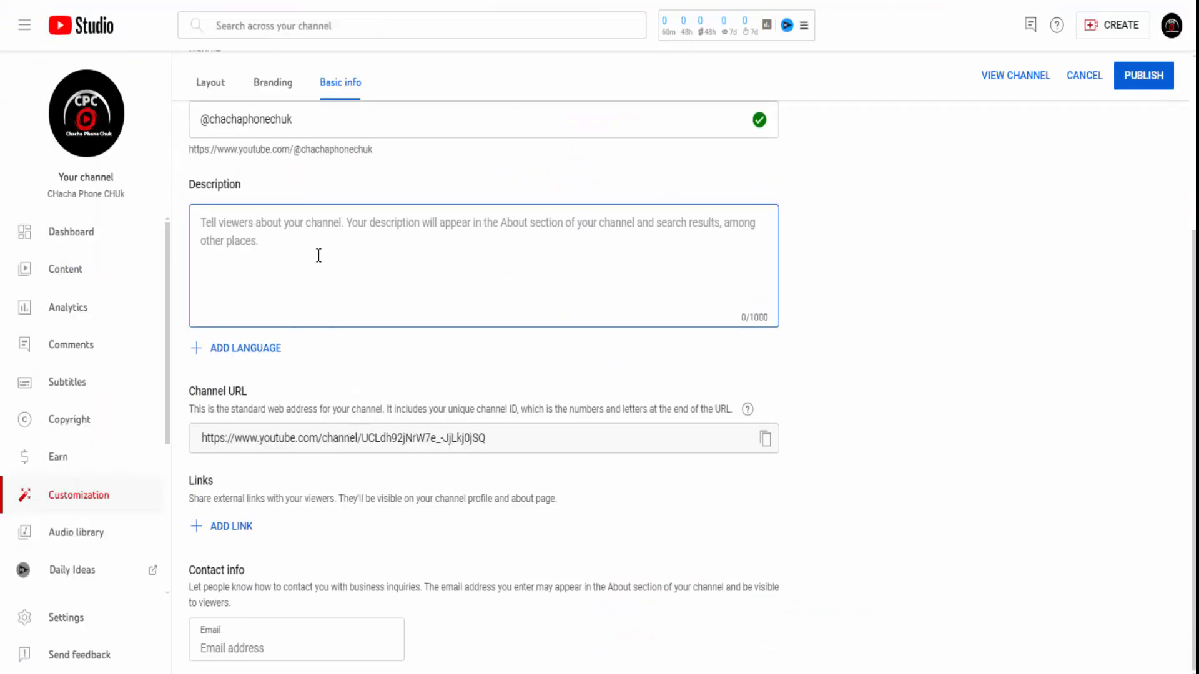
{"action": "key", "text": "ctrl+v"}
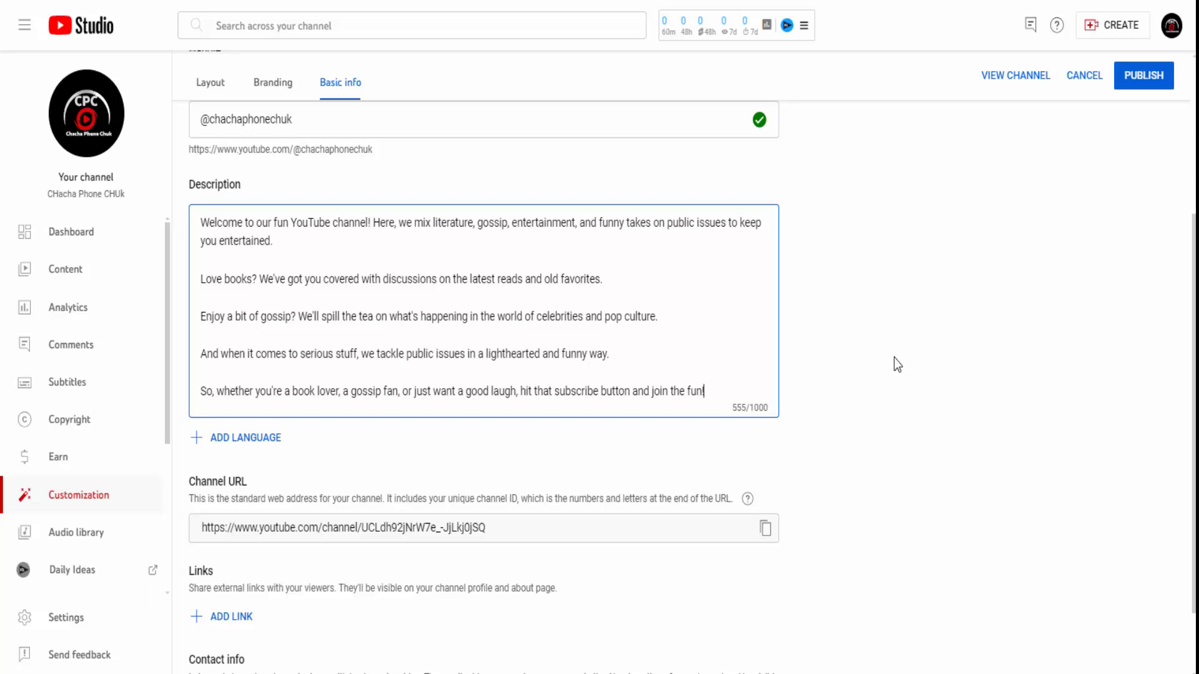
{"action": "scroll", "coordinate": [554, 360], "scroll_direction": "down", "scroll_amount": 2}
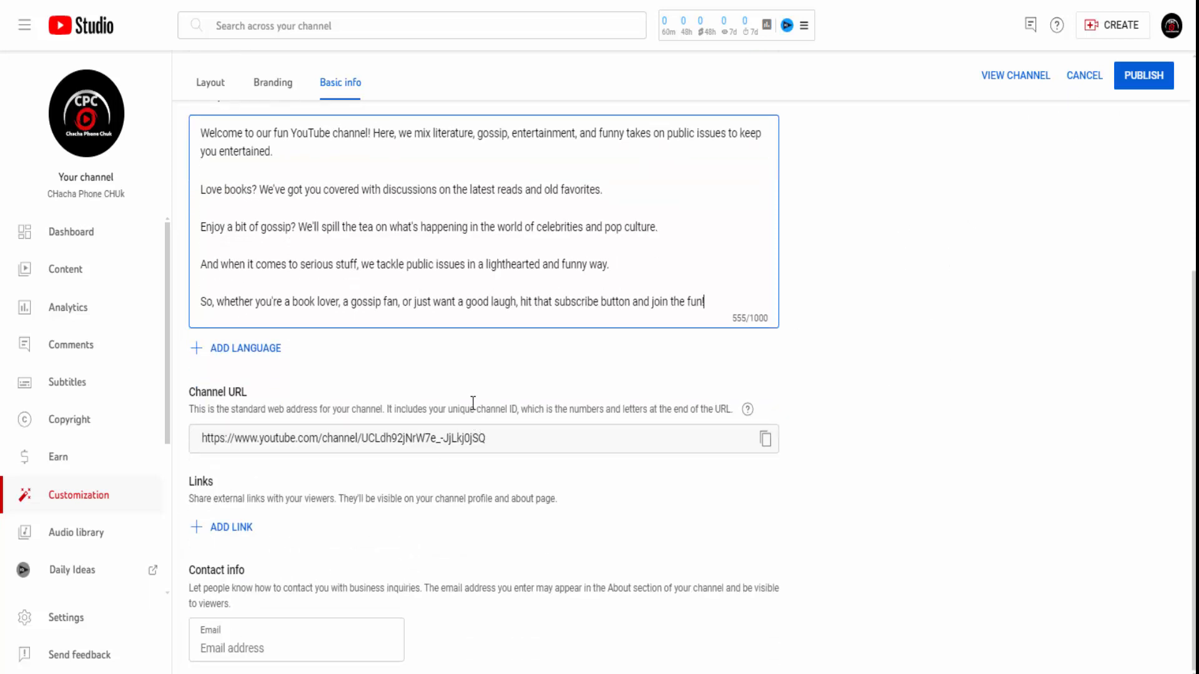
{"action": "left_click", "coordinate": [1143, 75]}
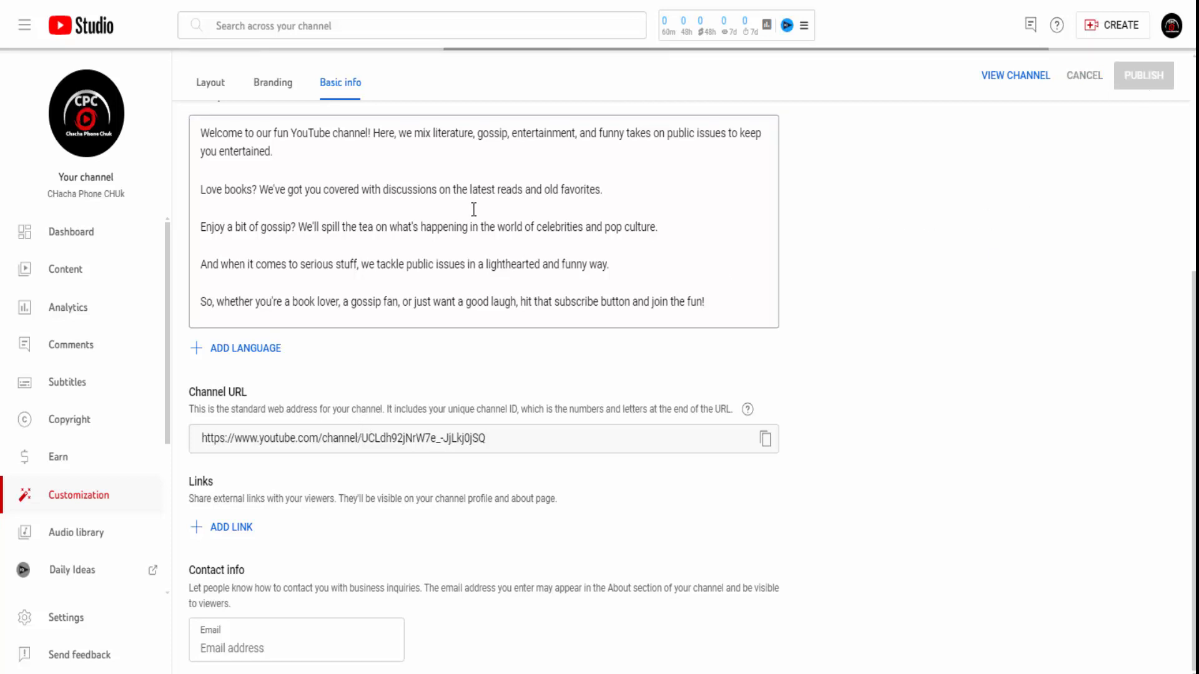
{"action": "scroll", "coordinate": [474, 210], "scroll_direction": "up", "scroll_amount": 2}
{"action": "left_click", "coordinate": [706, 390]}
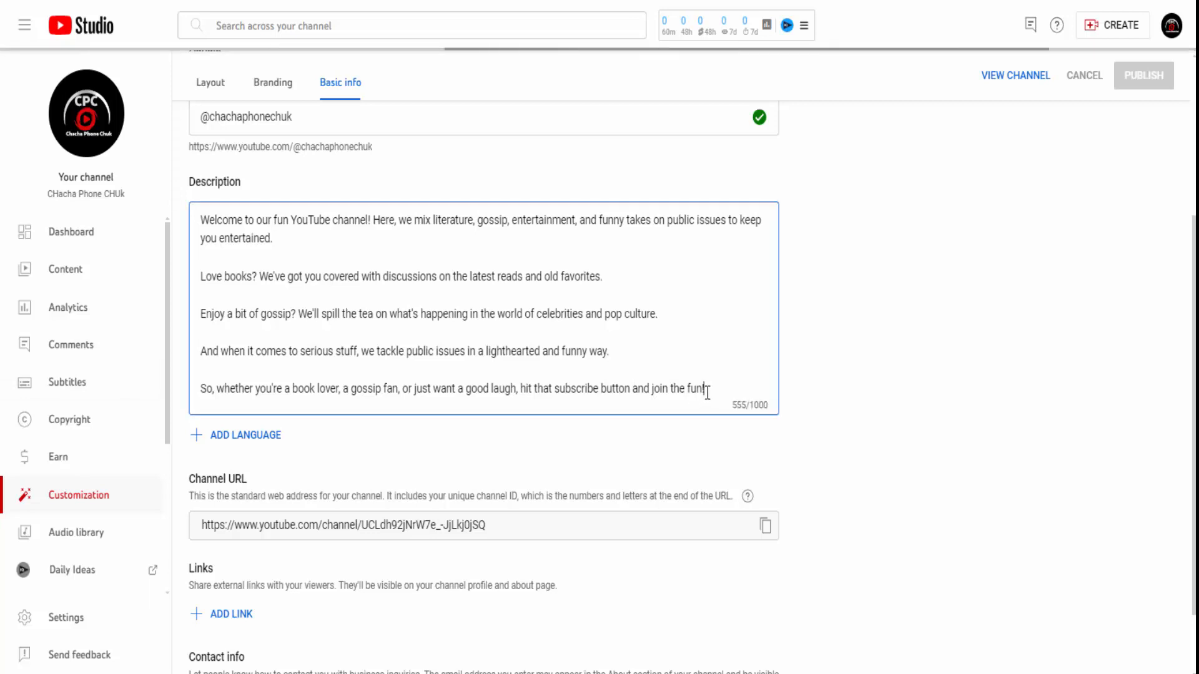
{"action": "left_click", "coordinate": [617, 422]}
{"action": "scroll", "coordinate": [645, 334], "scroll_direction": "down", "scroll_amount": 2}
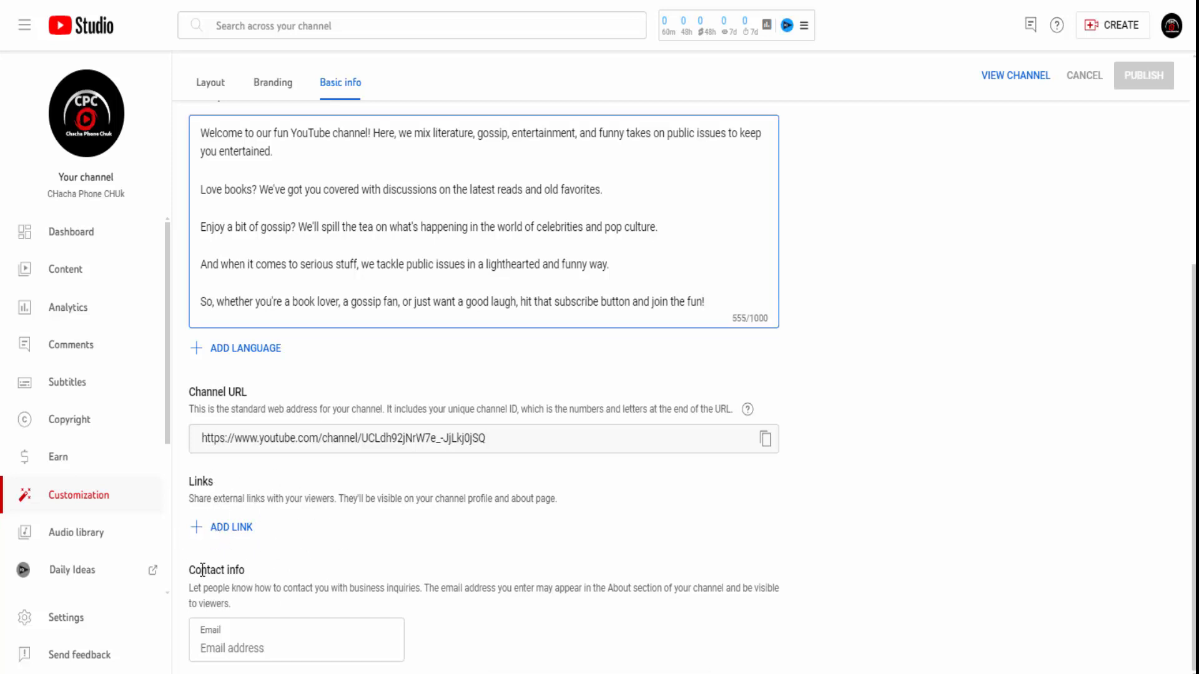
- Add a link titled 'Youtube' with the copied channel URL and publish it
{"action": "left_click", "coordinate": [204, 527]}
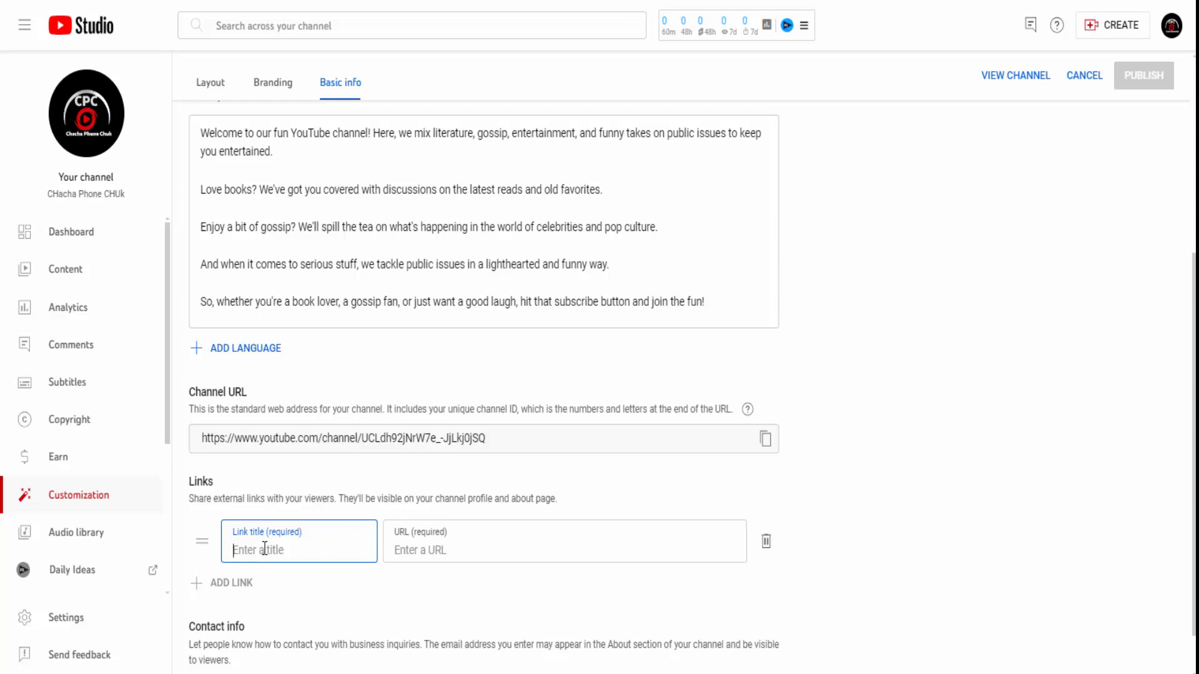
{"action": "type", "text": "Youtube"}
{"action": "scroll", "coordinate": [420, 353], "scroll_direction": "up", "scroll_amount": 5}
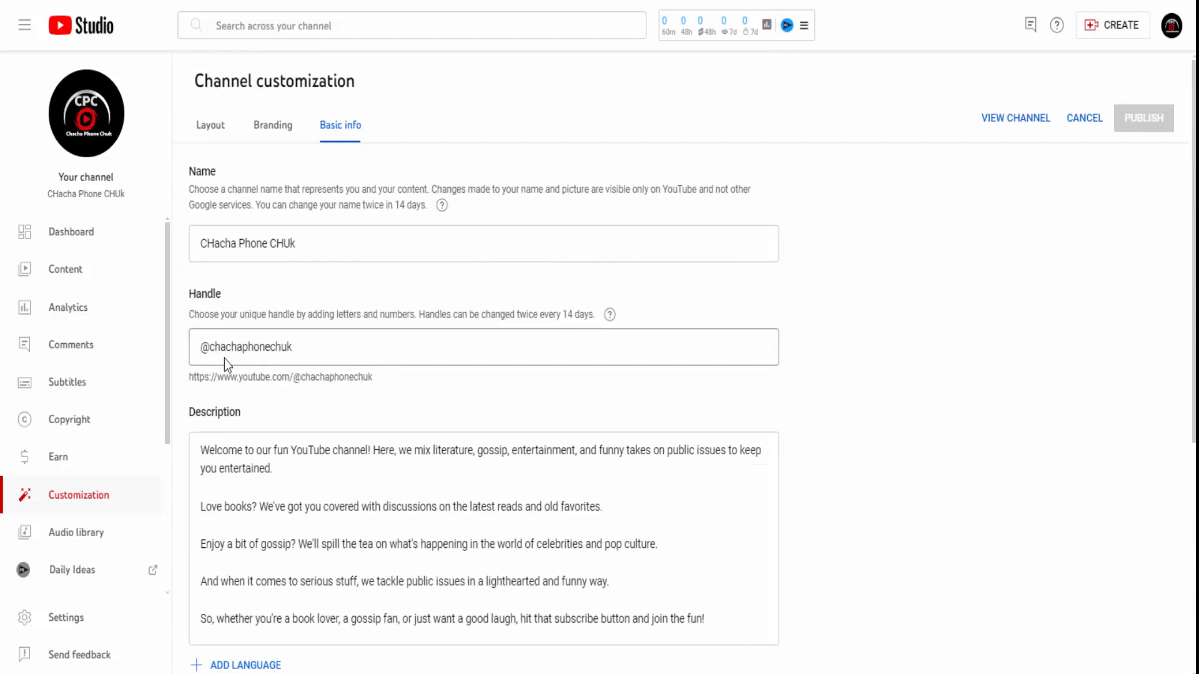
{"action": "scroll", "coordinate": [305, 575], "scroll_direction": "down", "scroll_amount": 5}
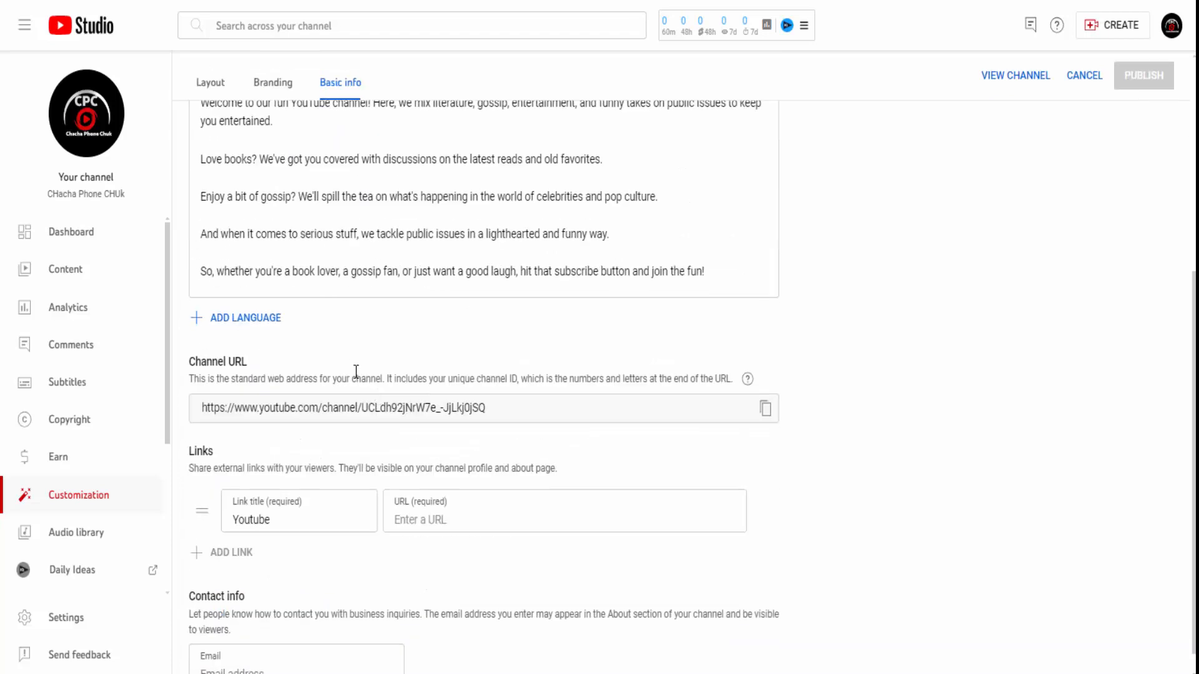
{"action": "left_click", "coordinate": [354, 412]}
{"action": "key", "text": "ctrl+c"}
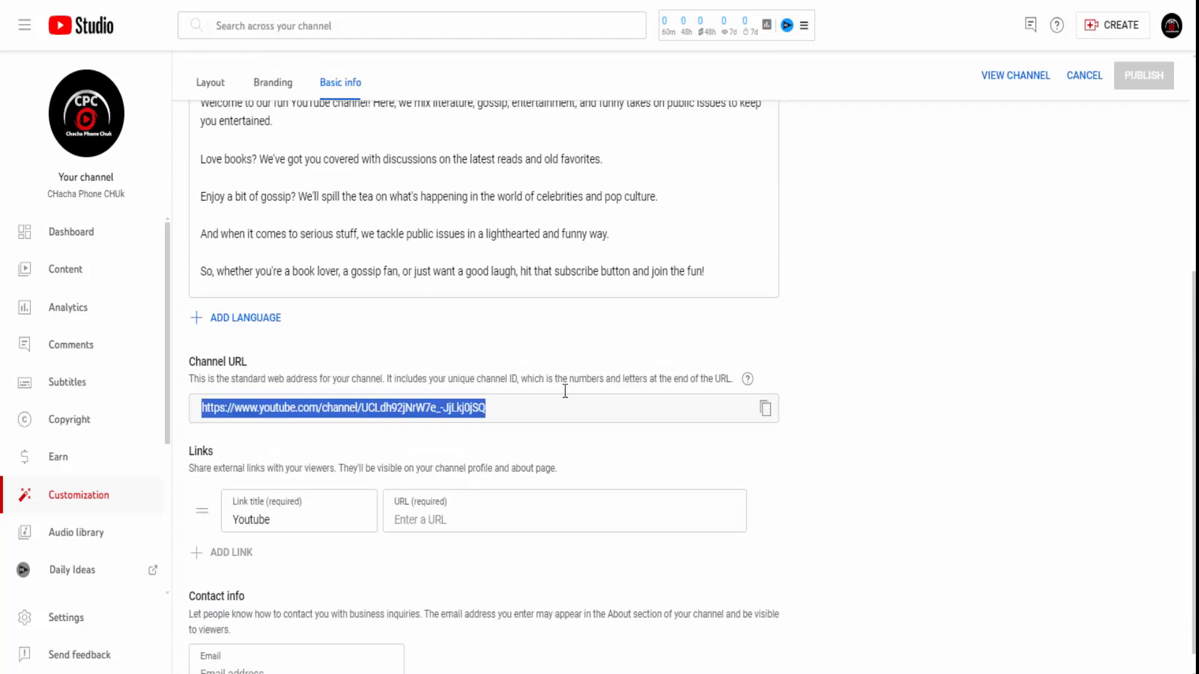
{"action": "scroll", "coordinate": [565, 391], "scroll_direction": "down", "scroll_amount": 1}
{"action": "left_click", "coordinate": [460, 485]}
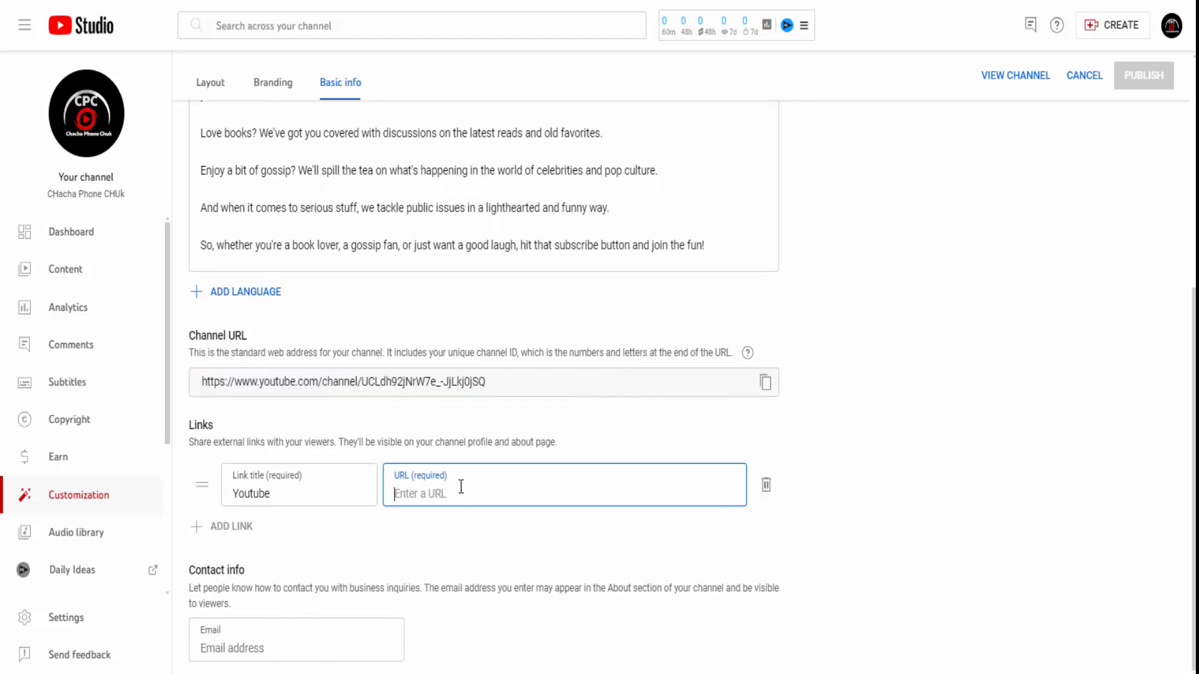
{"action": "key", "text": "ctrl+v"}
{"action": "left_click", "coordinate": [1152, 83]}
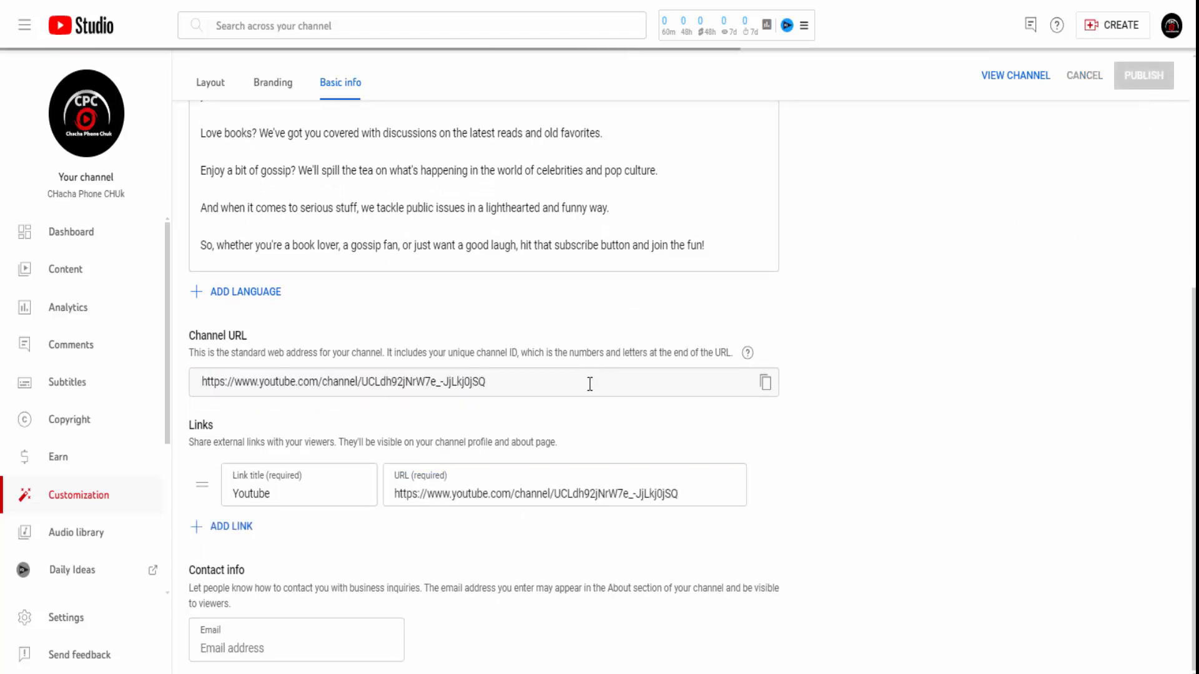
{"action": "scroll", "coordinate": [605, 350], "scroll_direction": "down", "scroll_amount": 6}
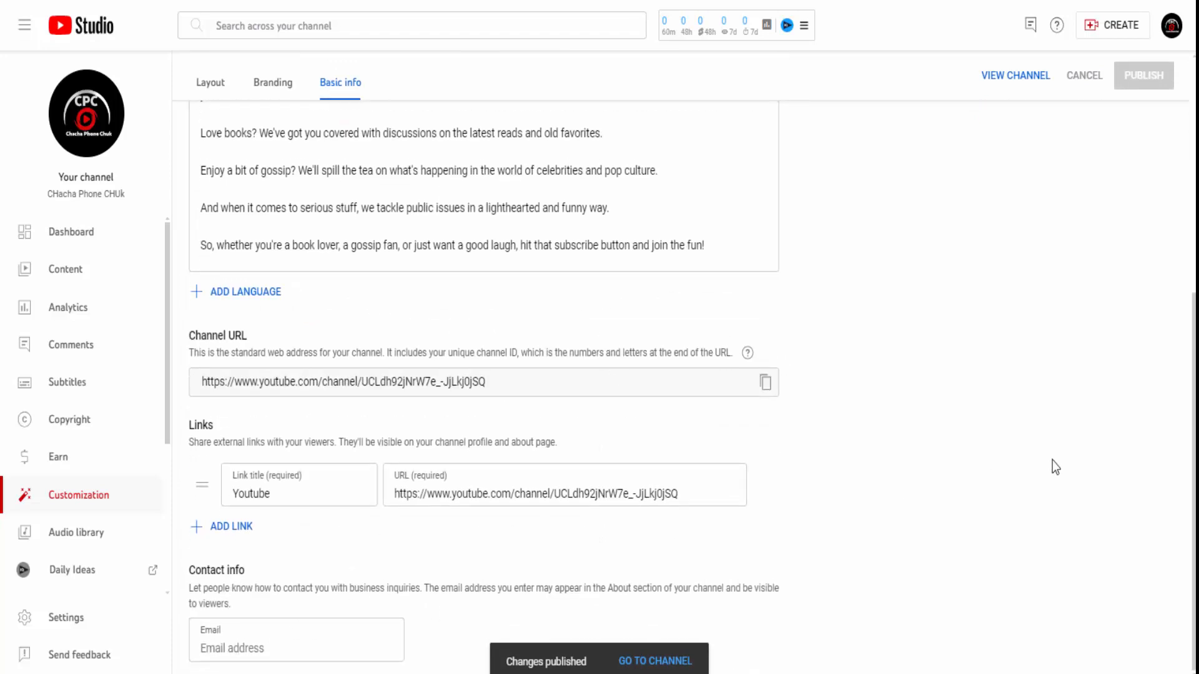
- Enter the channel's Gmail contact e-mail address under Contact info and publish it
{"action": "left_click", "coordinate": [347, 651]}
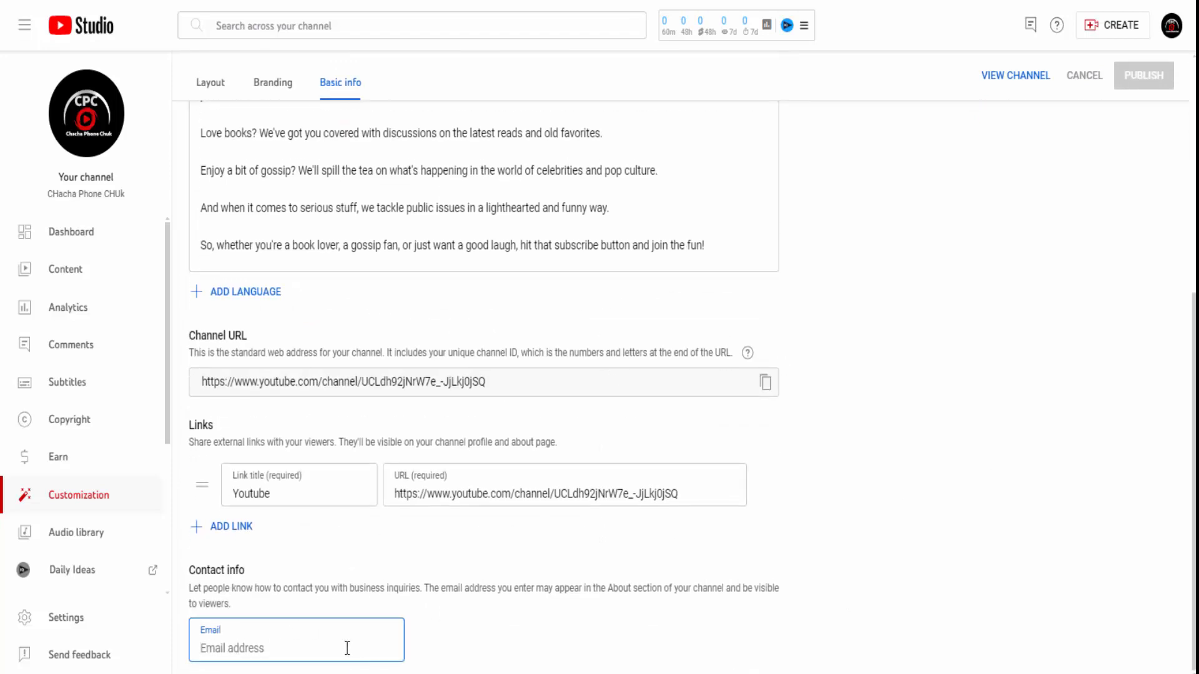
{"action": "type", "text": "nai"}
{"action": "type", "text": "hi"}
{"action": "type", "text": "ha"}
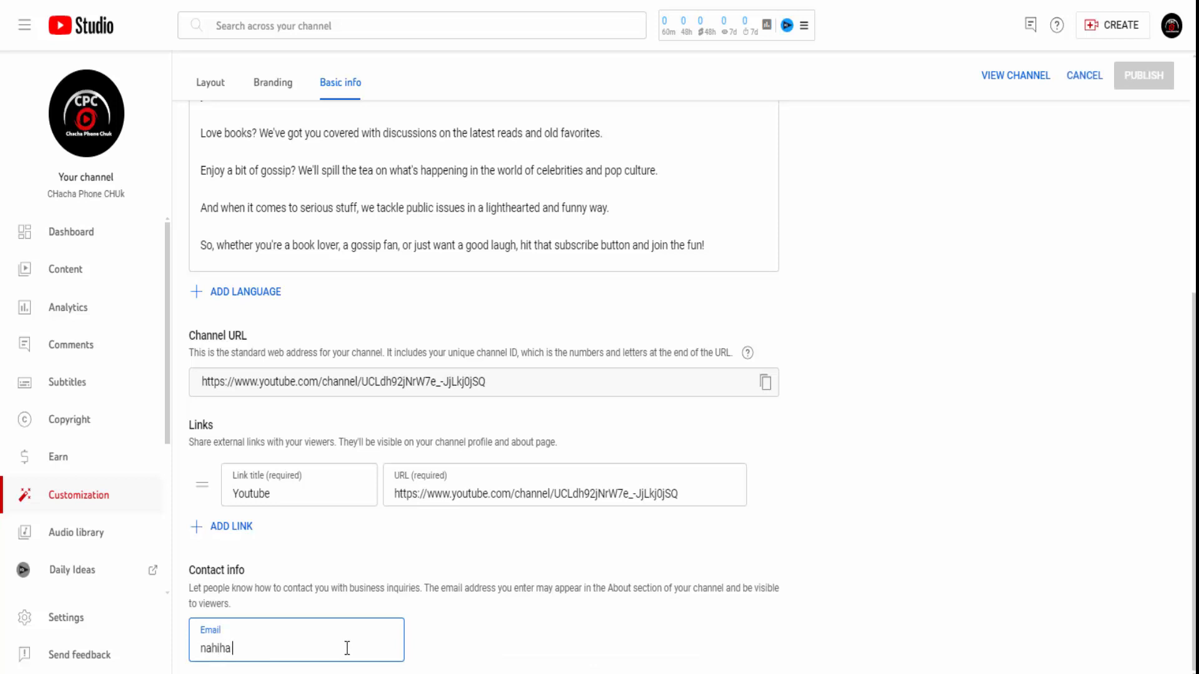
{"action": "key", "text": "BackSpace"}
{"action": "key", "text": "BackSpace"}
{"action": "key", "text": "BackSpace"}
{"action": "key", "text": "BackSpace"}
{"action": "key", "text": "BackSpace"}
{"action": "key", "text": "BackSpace"}
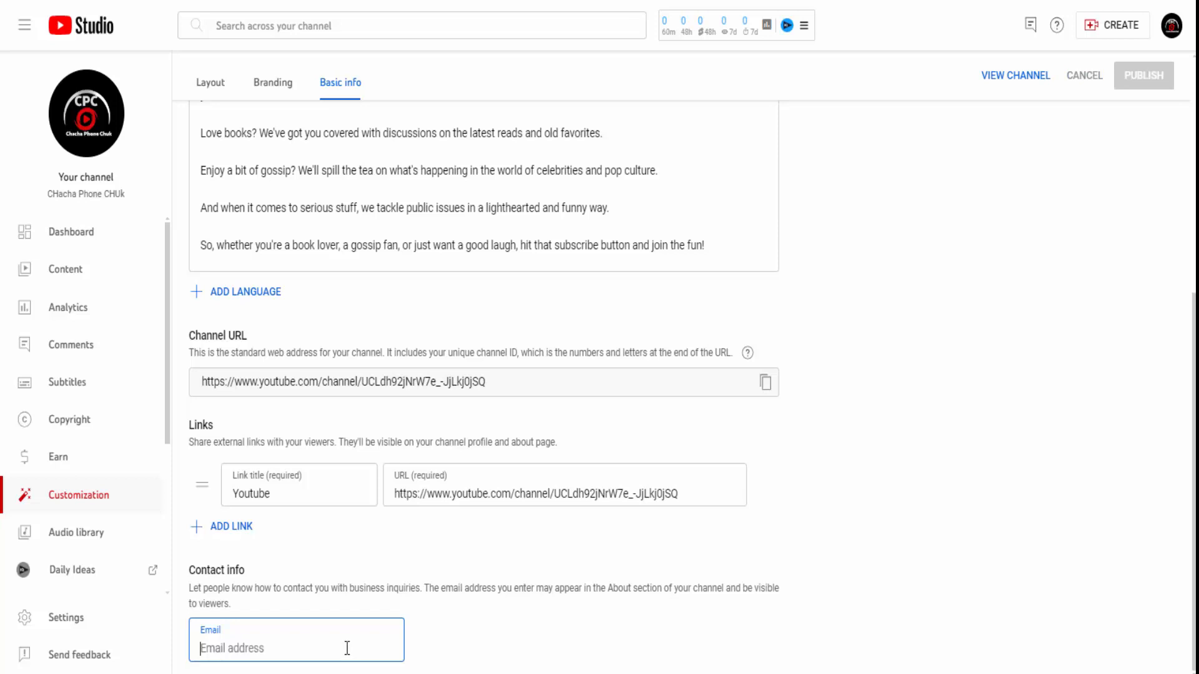
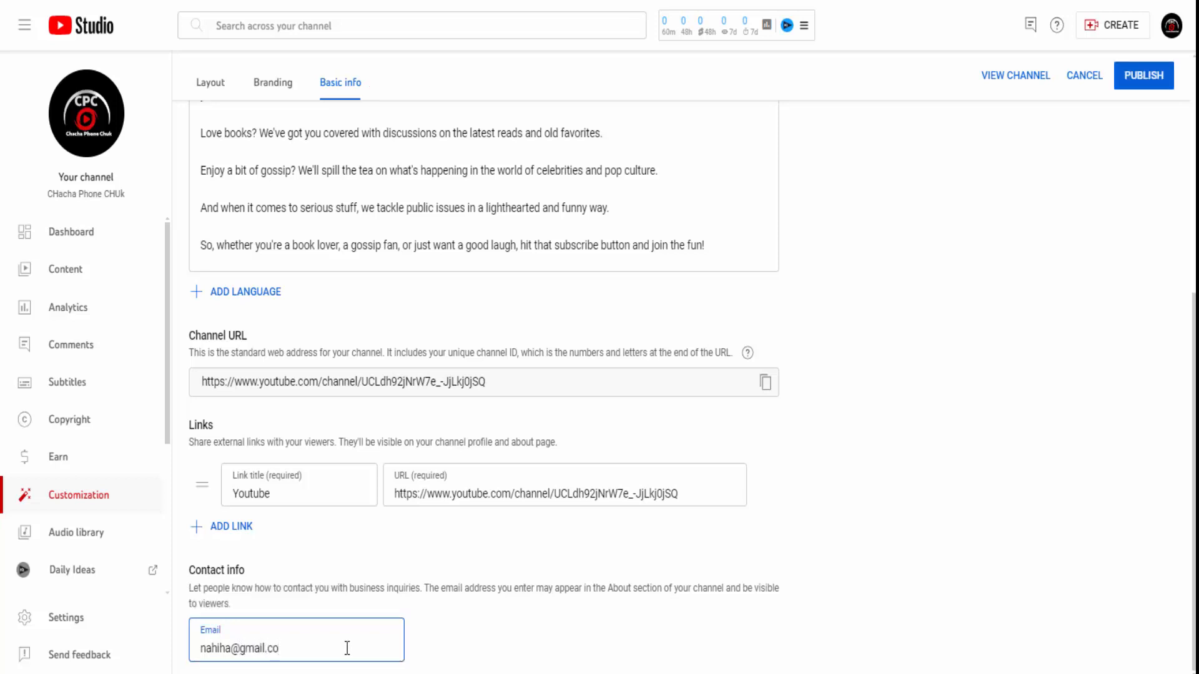
{"action": "left_click", "coordinate": [1126, 87]}
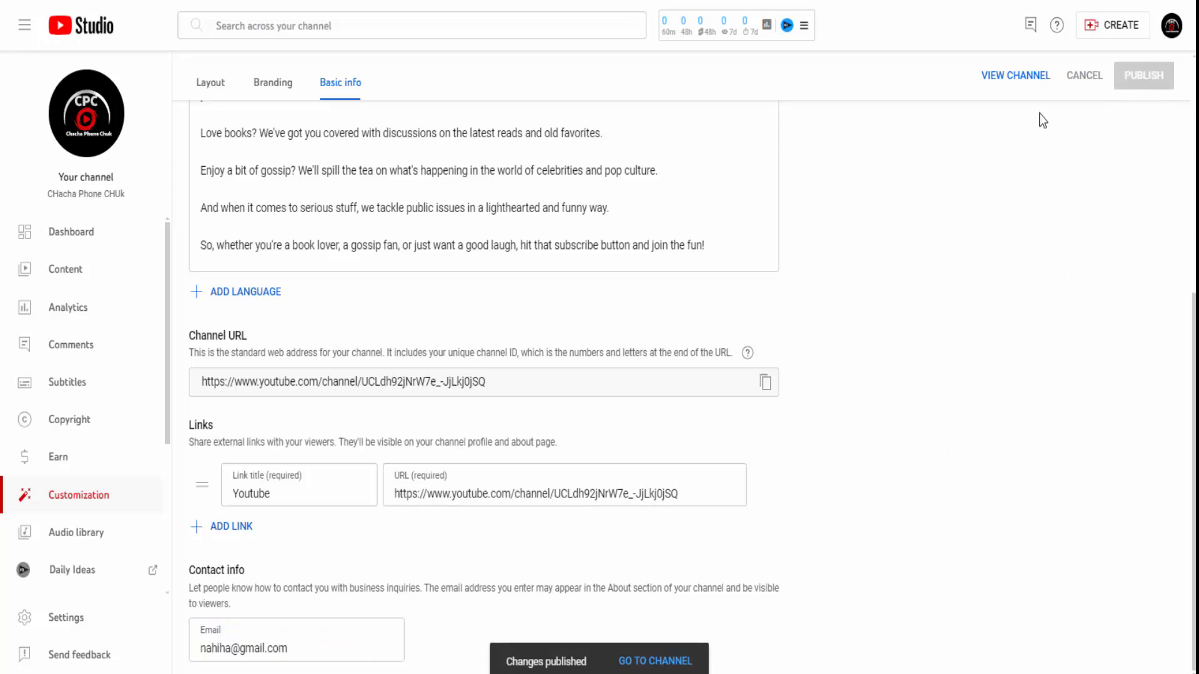
- View the channel as visitors see it and briefly check its stats
{"action": "left_click", "coordinate": [1171, 28]}
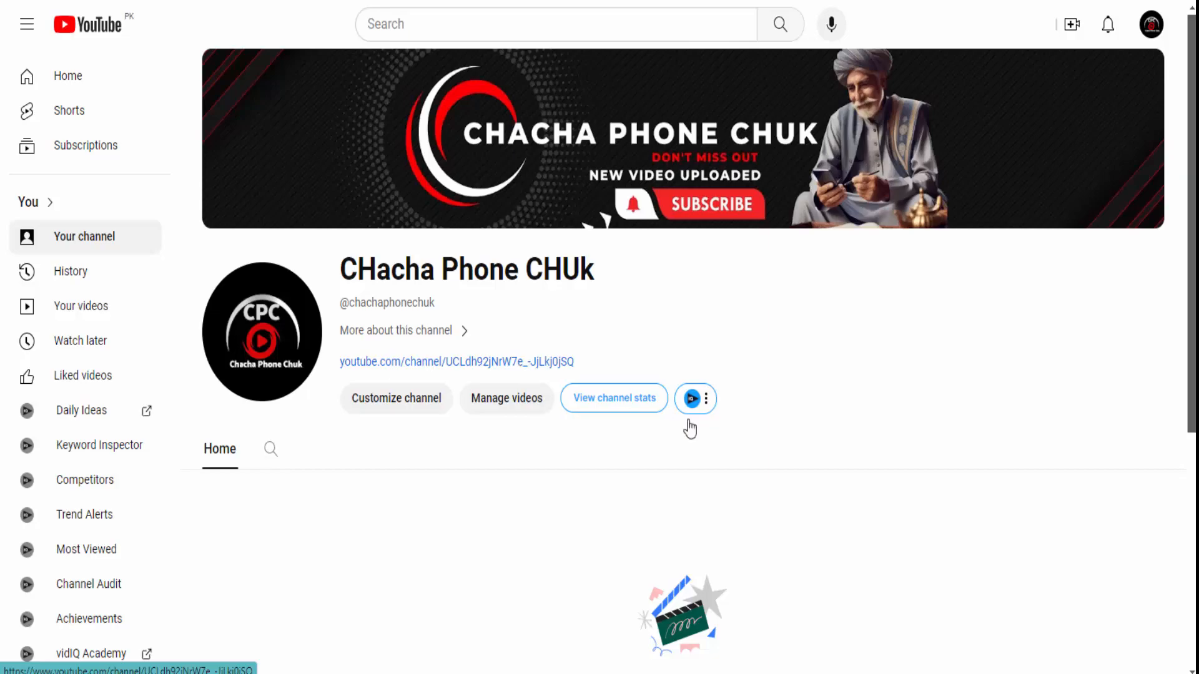
{"action": "left_click", "coordinate": [612, 404]}
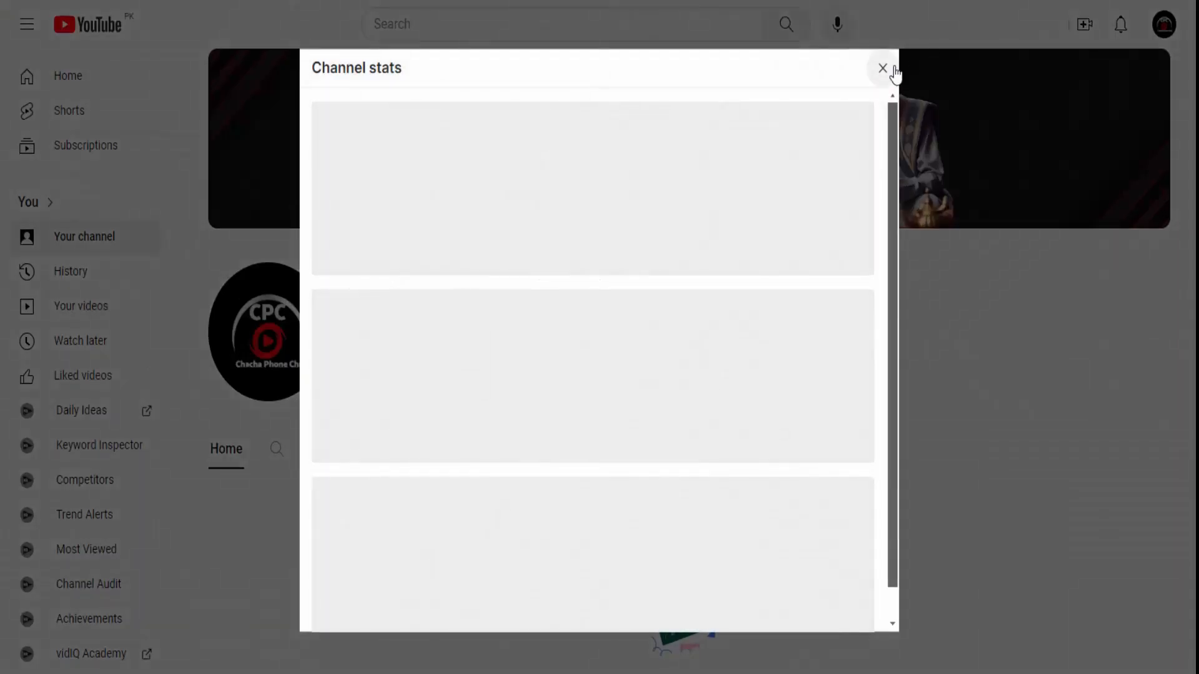
{"action": "left_click", "coordinate": [882, 69]}
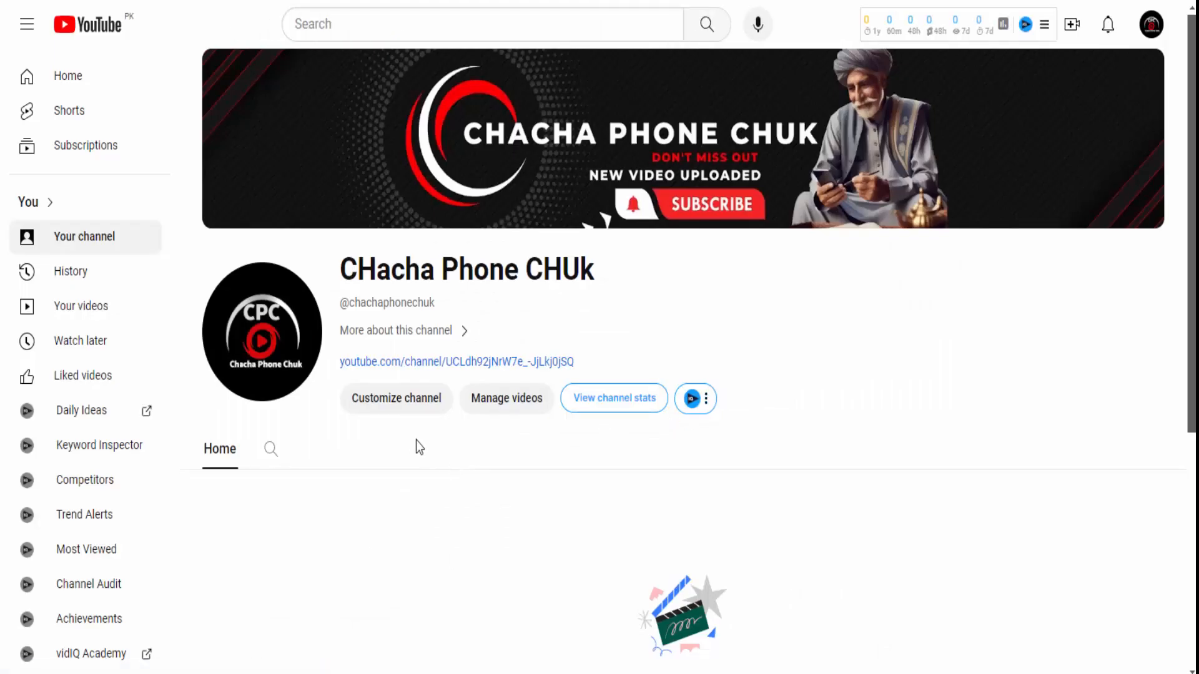
- Open the About details to check the YouTube link and reveal the contact email
{"action": "scroll", "coordinate": [545, 457], "scroll_direction": "down", "scroll_amount": 3}
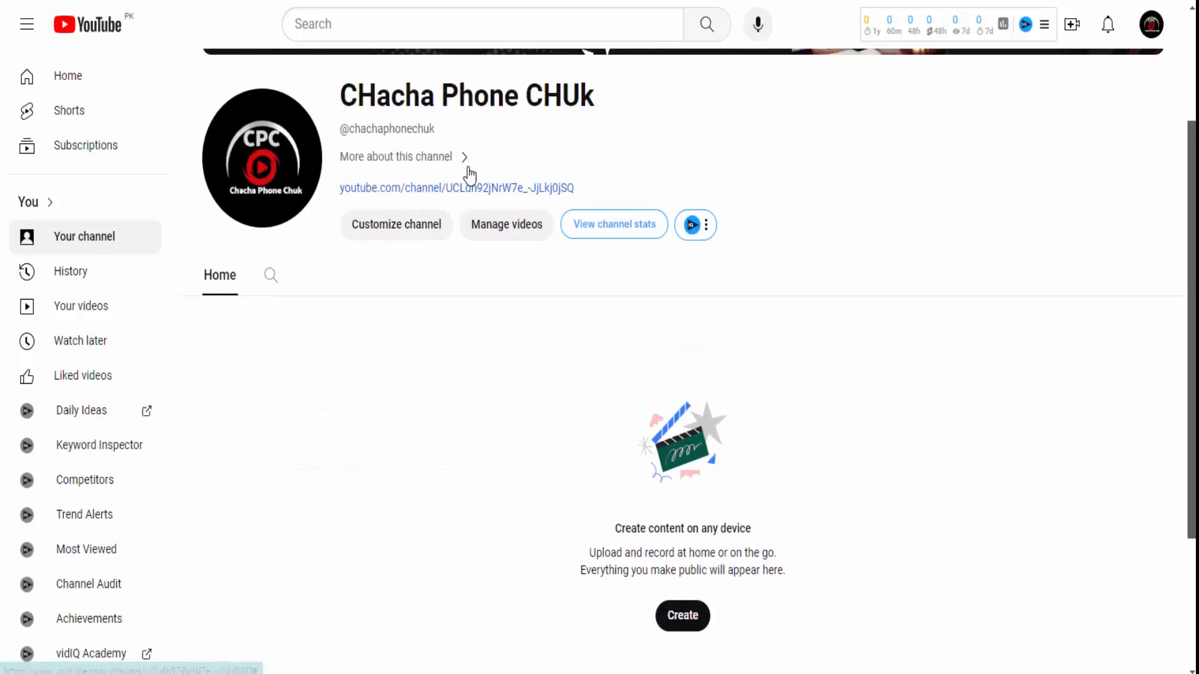
{"action": "left_click", "coordinate": [467, 164]}
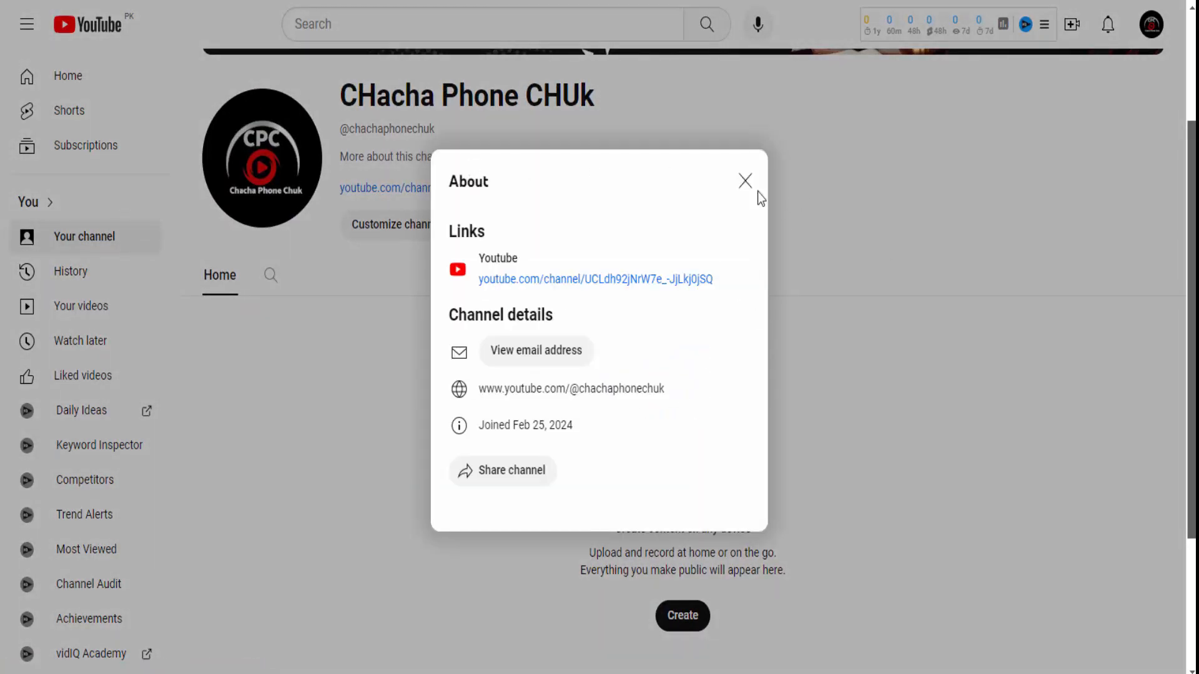
{"action": "left_click", "coordinate": [756, 190]}
{"action": "left_click", "coordinate": [456, 158]}
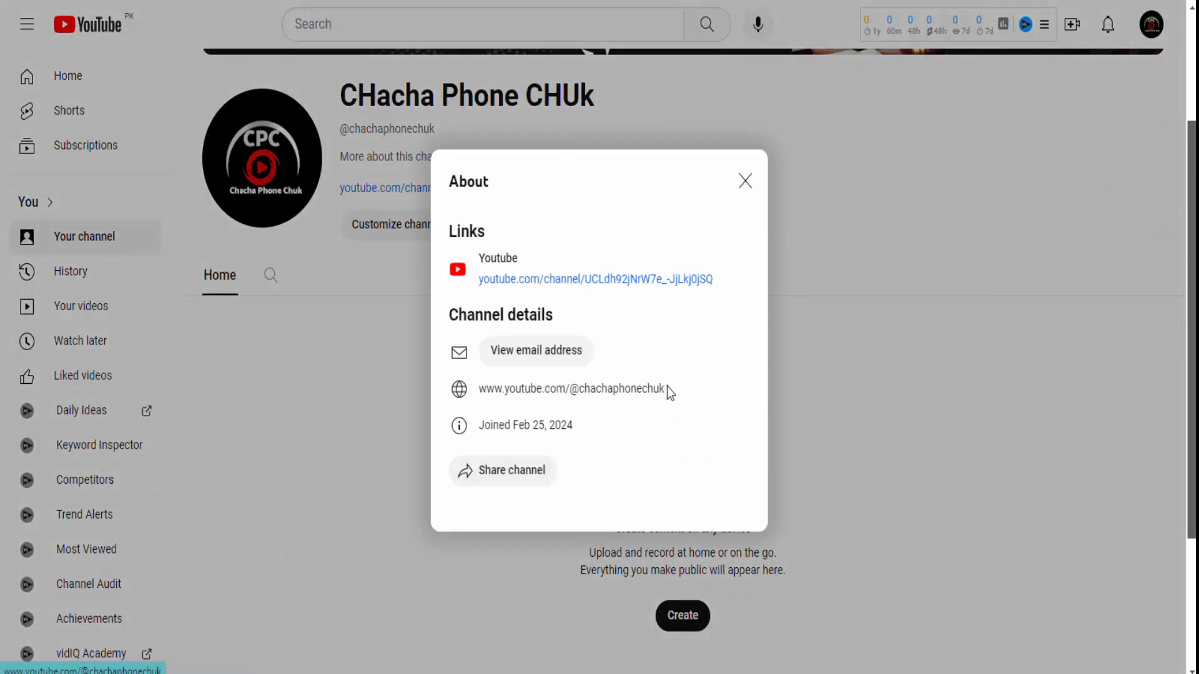
{"action": "left_click_drag", "start_coordinate": [669, 392], "coordinate": [468, 393]}
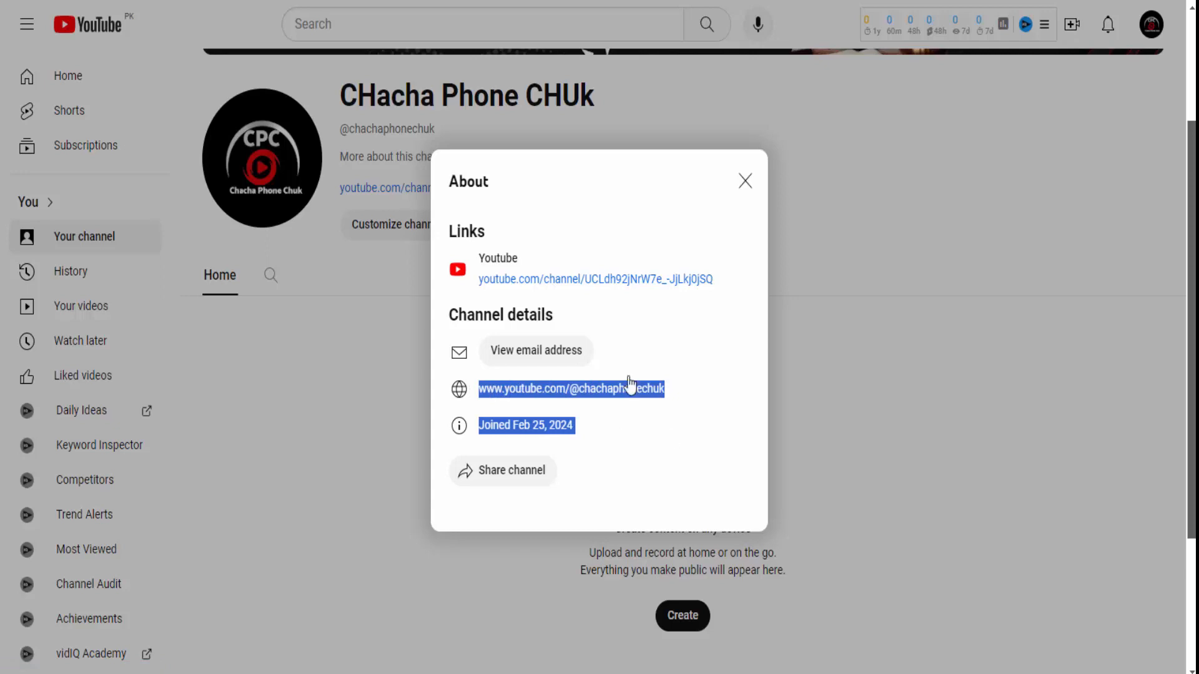
{"action": "left_click", "coordinate": [540, 351]}
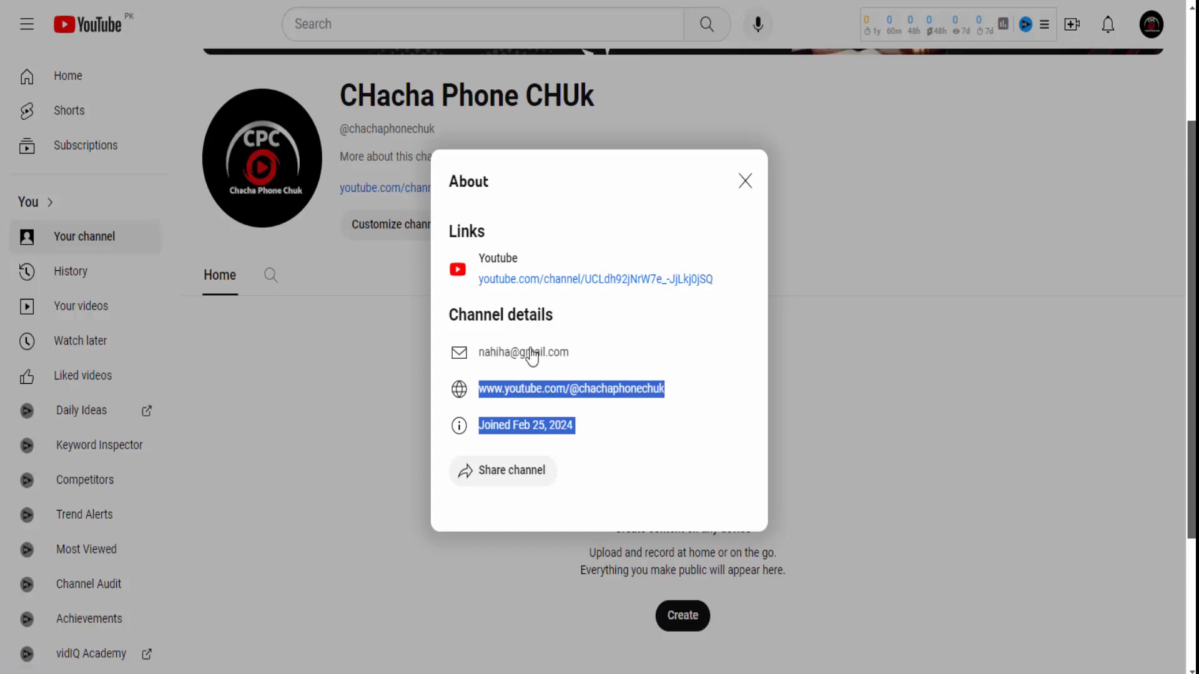
{"action": "left_click", "coordinate": [688, 354]}
{"action": "left_click", "coordinate": [745, 181]}
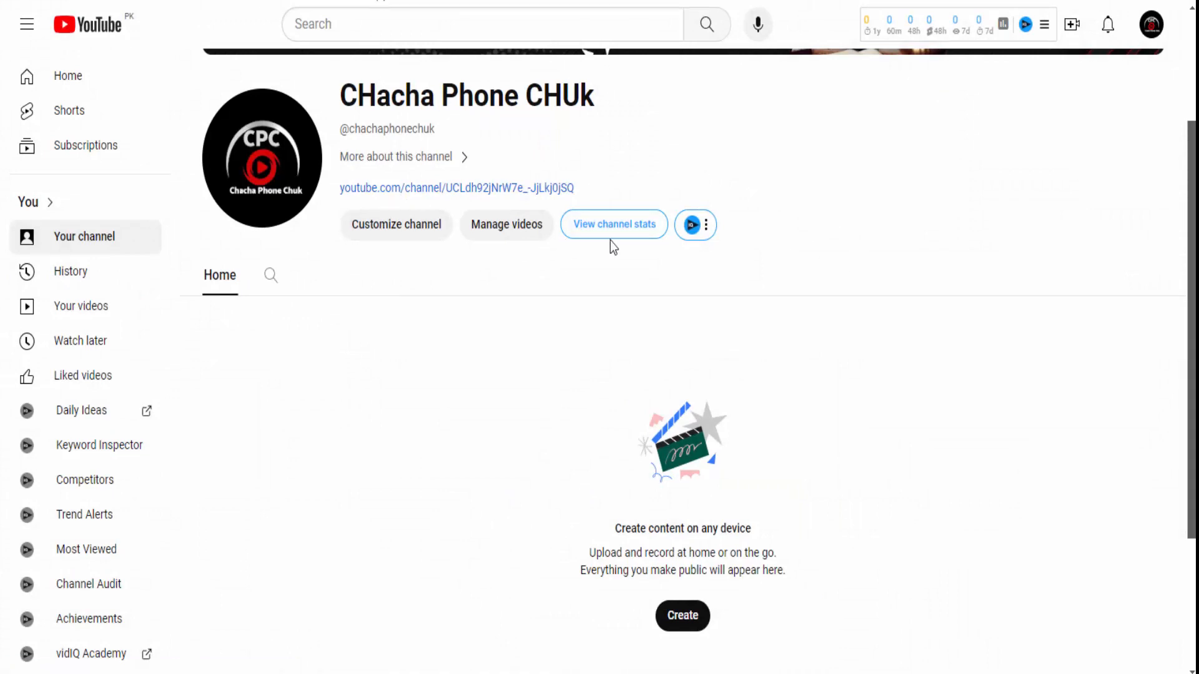
- Recheck the About details once more, then bring up the account options menu
{"action": "left_click", "coordinate": [460, 158]}
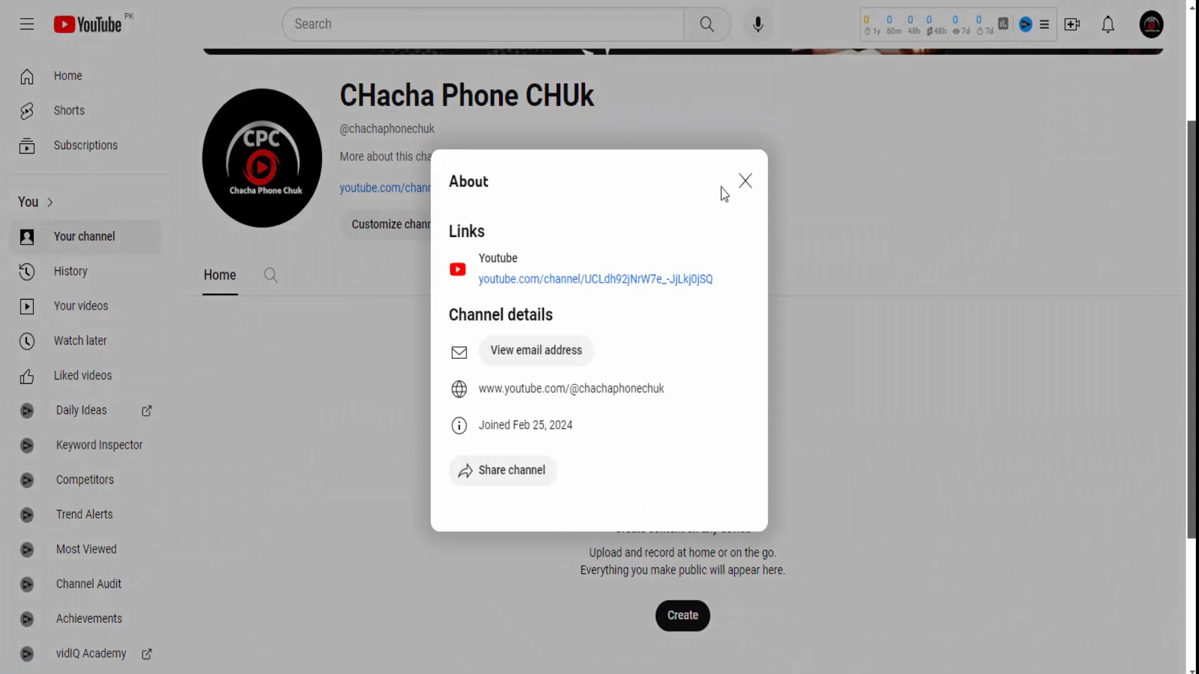
{"action": "left_click", "coordinate": [745, 180]}
{"action": "left_click", "coordinate": [1151, 24]}
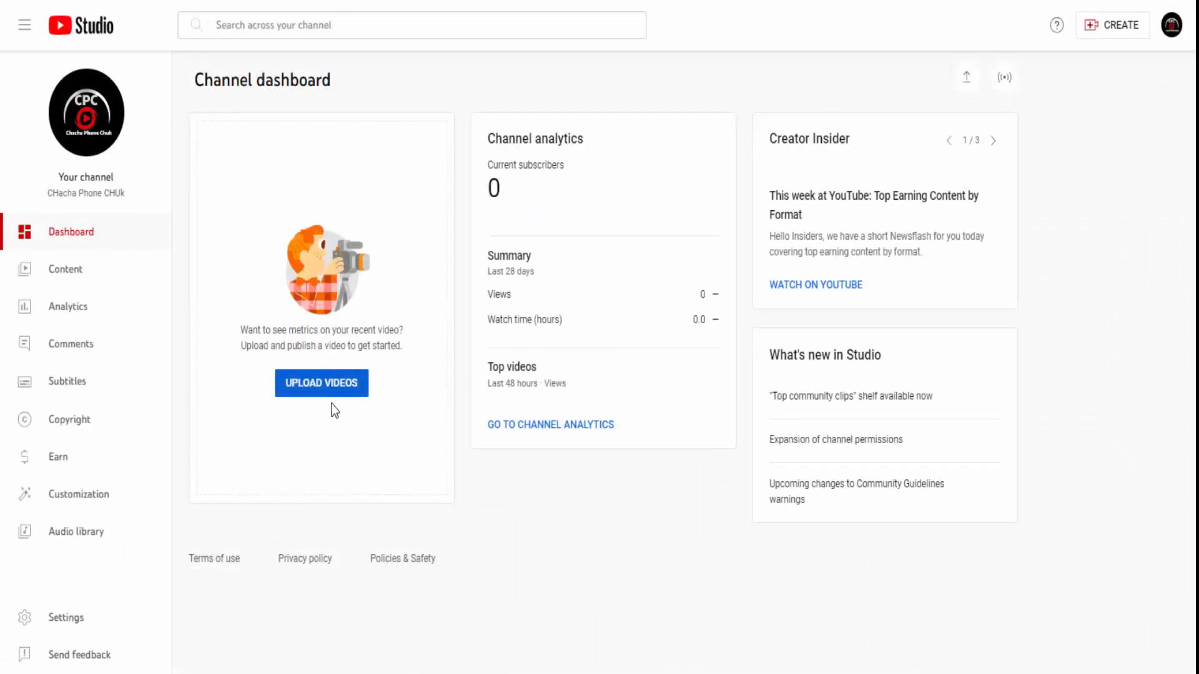
- Go from the channel's Content list and Dashboard to the Customization settings
{"action": "left_click", "coordinate": [68, 288]}
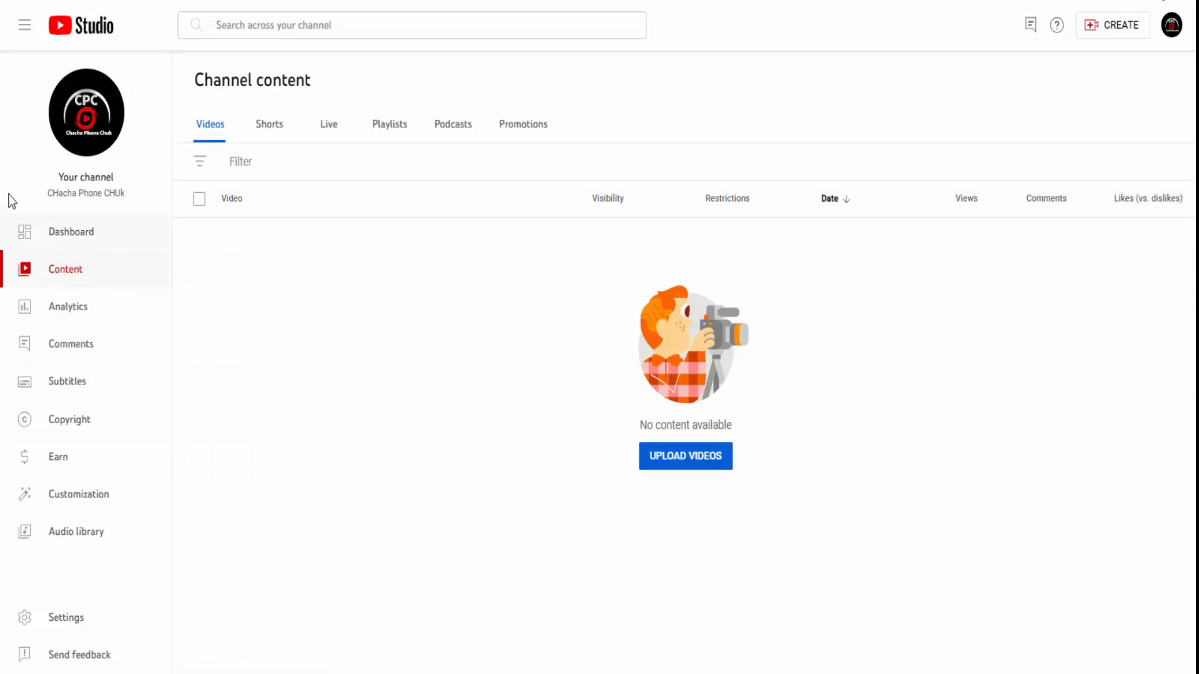
{"action": "left_click", "coordinate": [64, 230]}
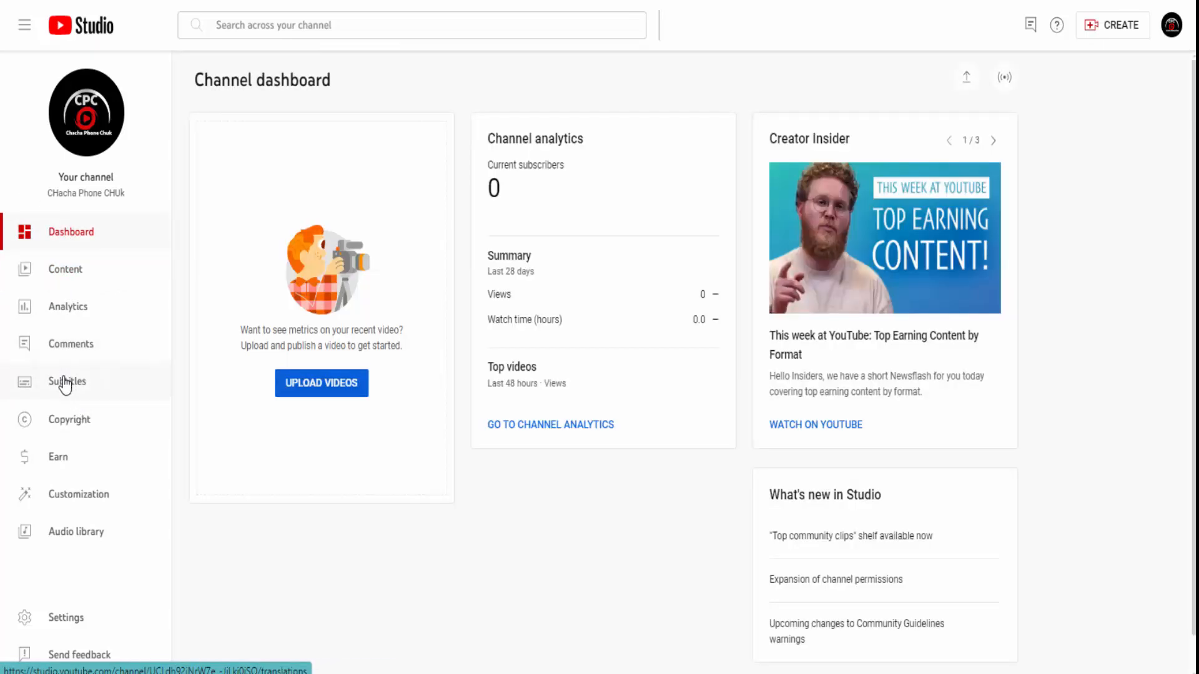
{"action": "left_click", "coordinate": [94, 494]}
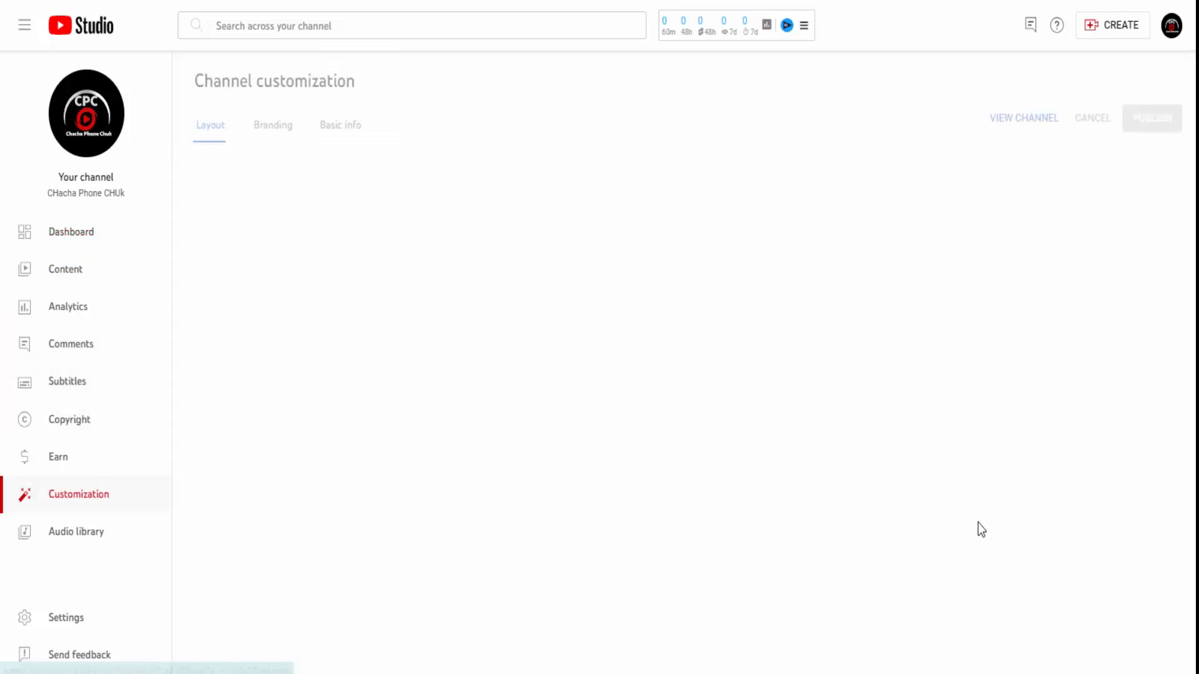
- Browse the Basic info and Layout sections, ending on Branding's picture, banner and watermark
{"action": "left_click", "coordinate": [337, 123]}
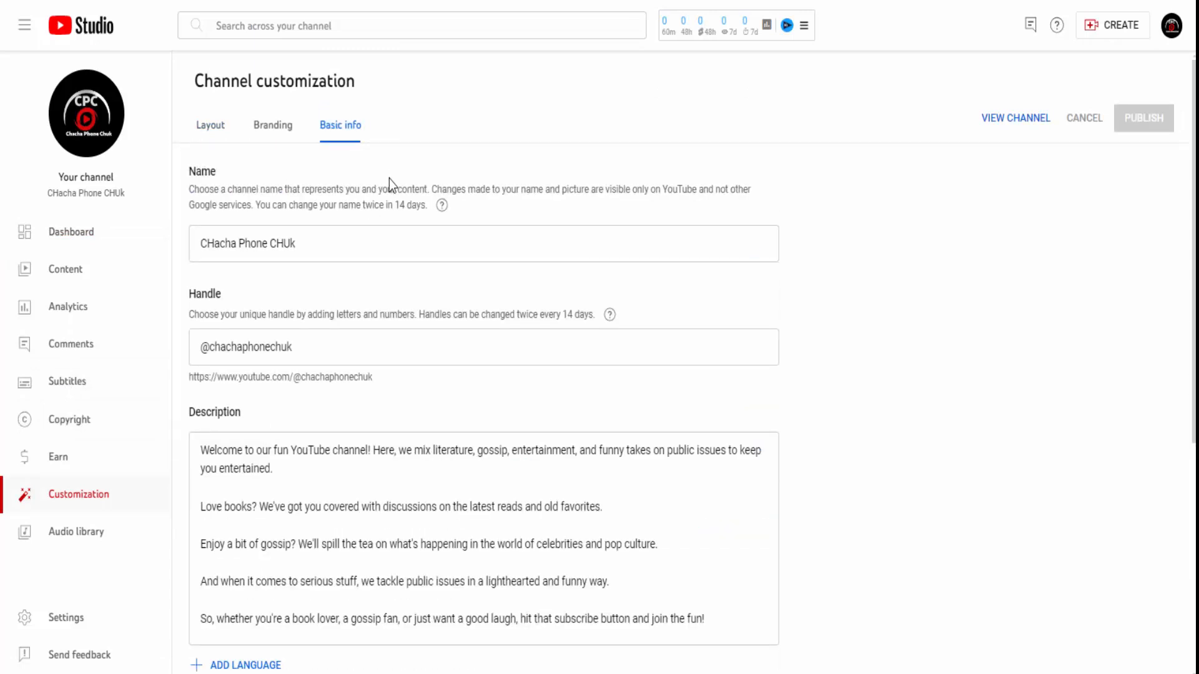
{"action": "scroll", "coordinate": [570, 525], "scroll_direction": "down", "scroll_amount": 5}
{"action": "left_click", "coordinate": [211, 82]}
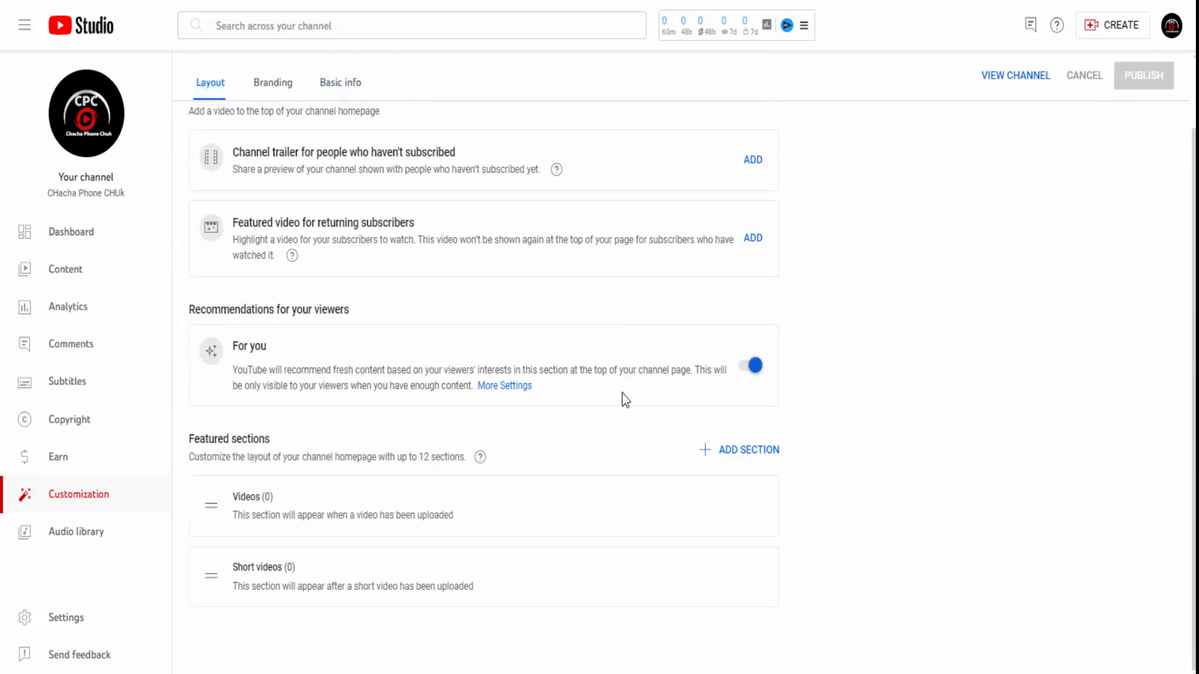
{"action": "left_click", "coordinate": [272, 83]}
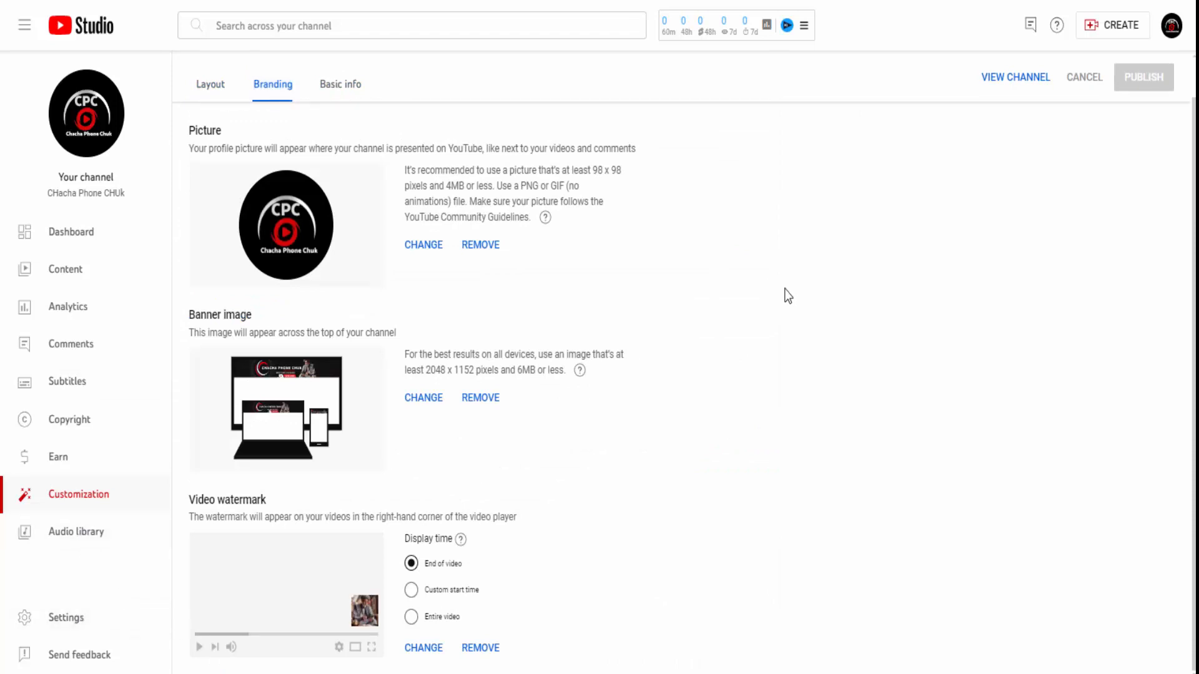
{"action": "scroll", "coordinate": [959, 322], "scroll_direction": "up", "scroll_amount": 1}
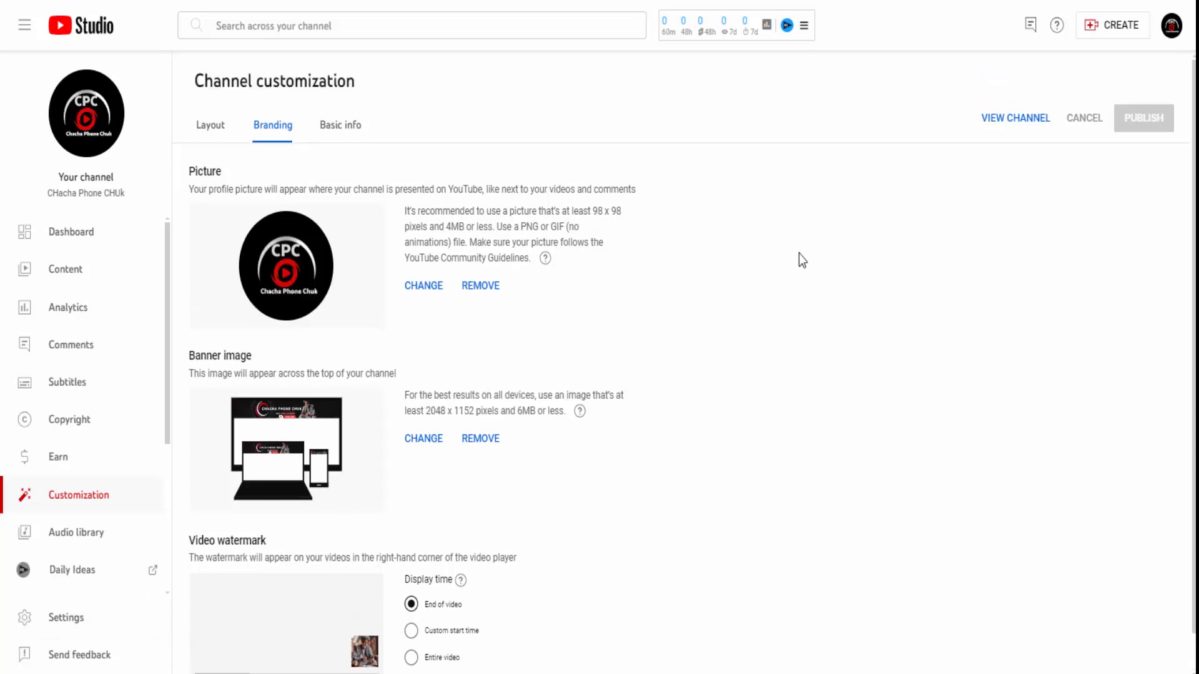